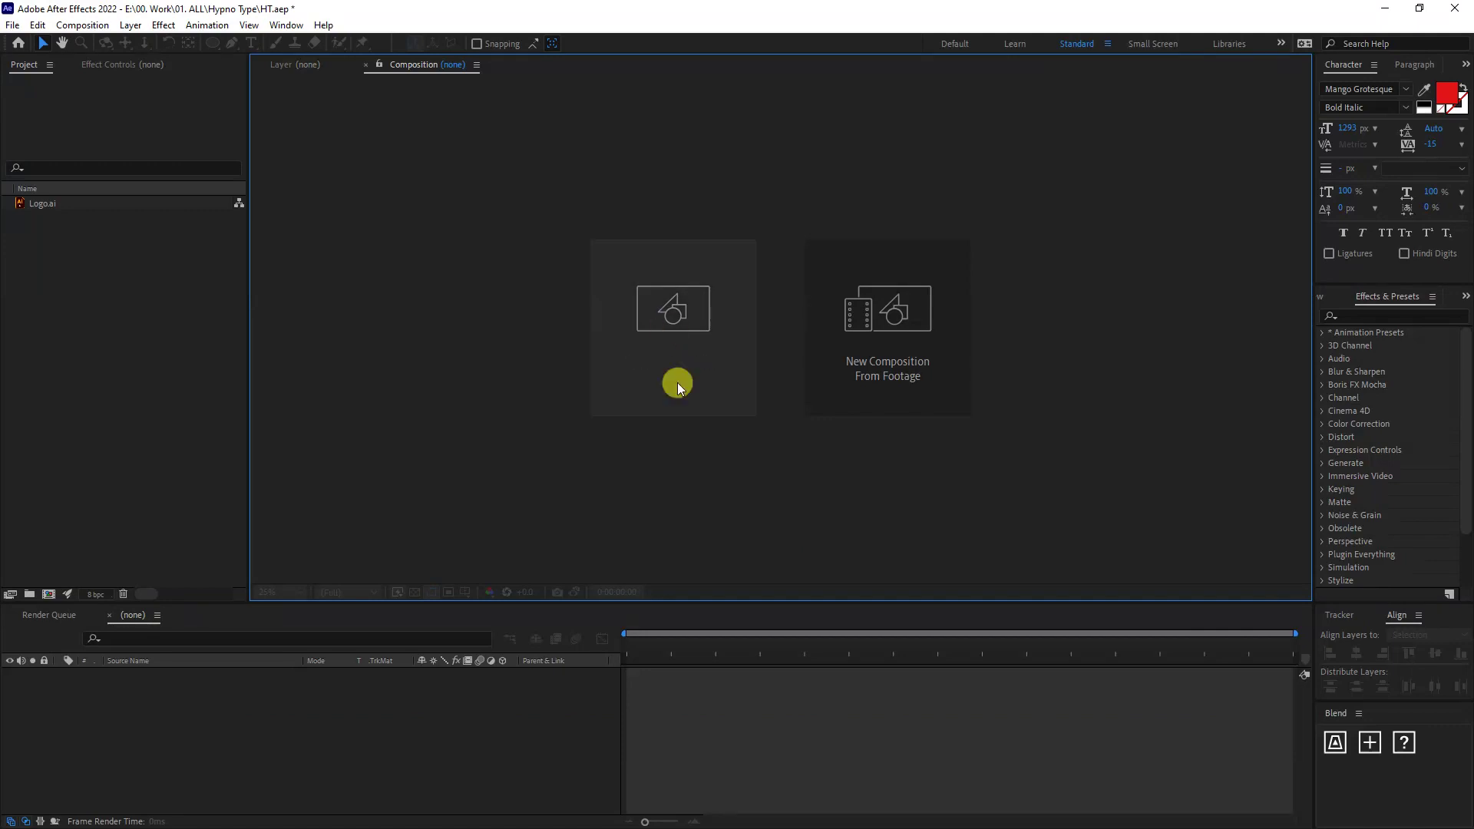
Create a 1920×1920, 30 fps, 20-second composition named 'Animationa' with a black background
click(668, 330)
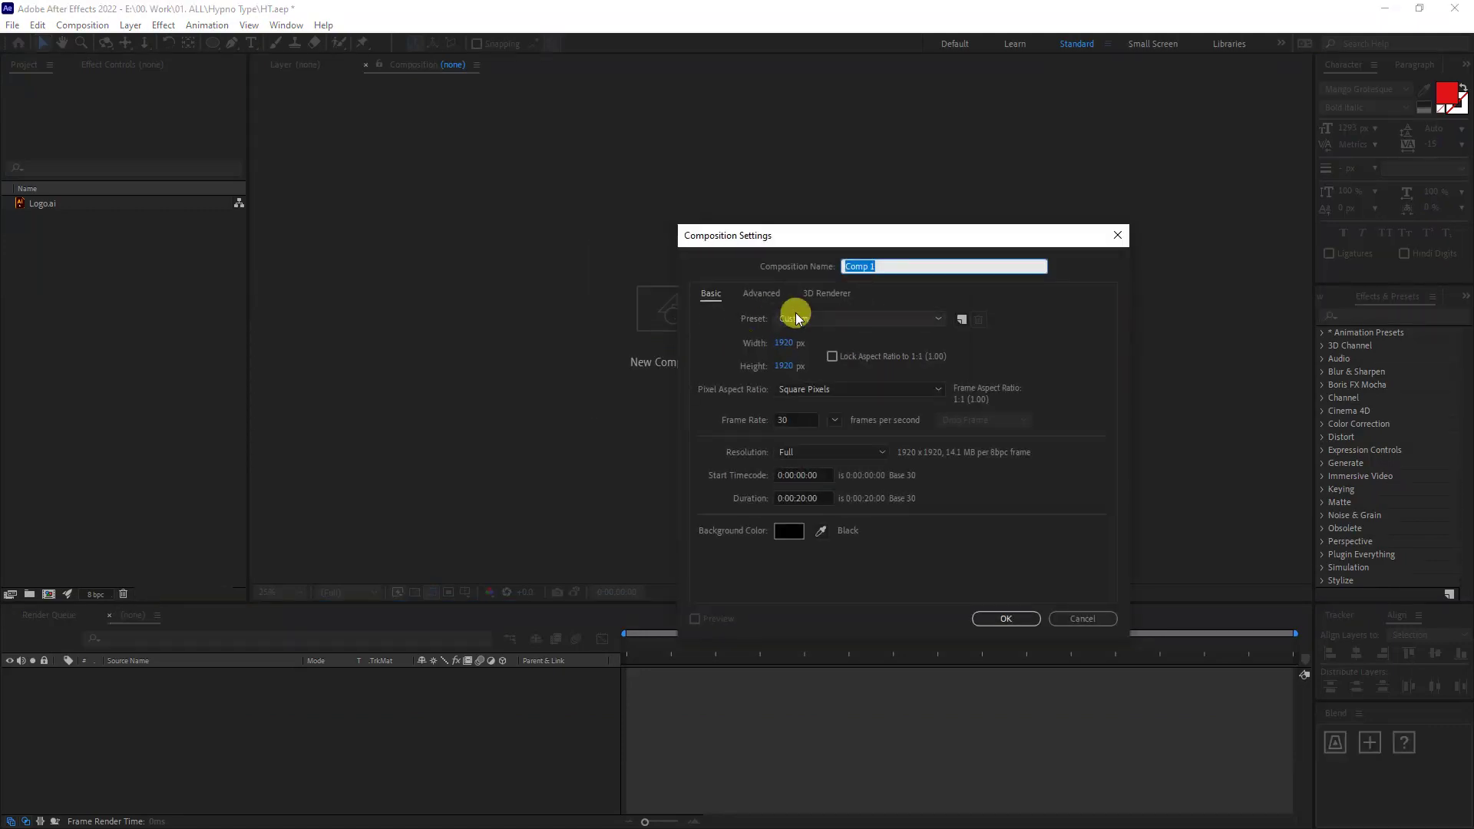
text(Animationa)
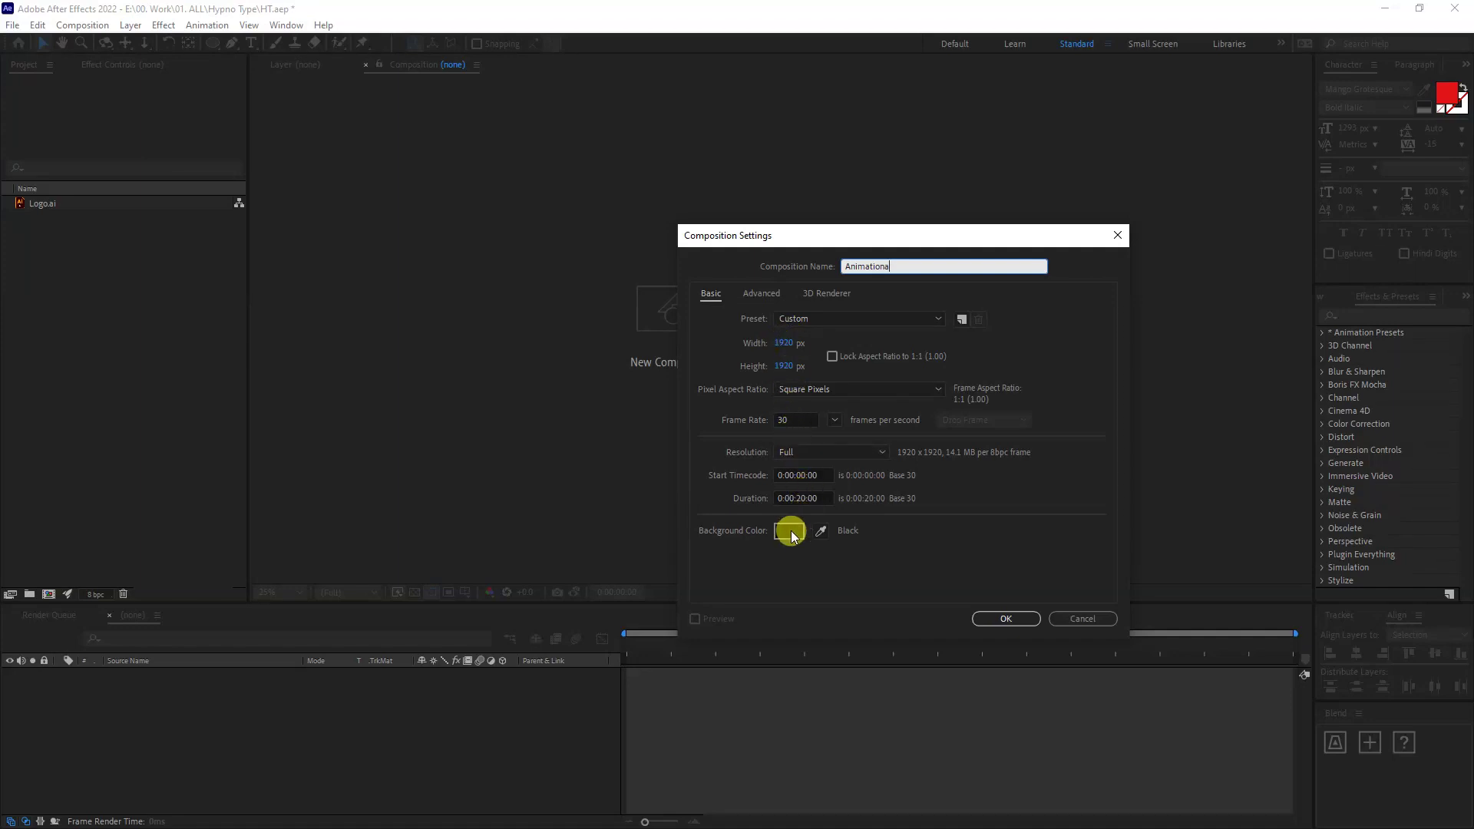
click(1006, 618)
drag(48, 219, 133, 278)
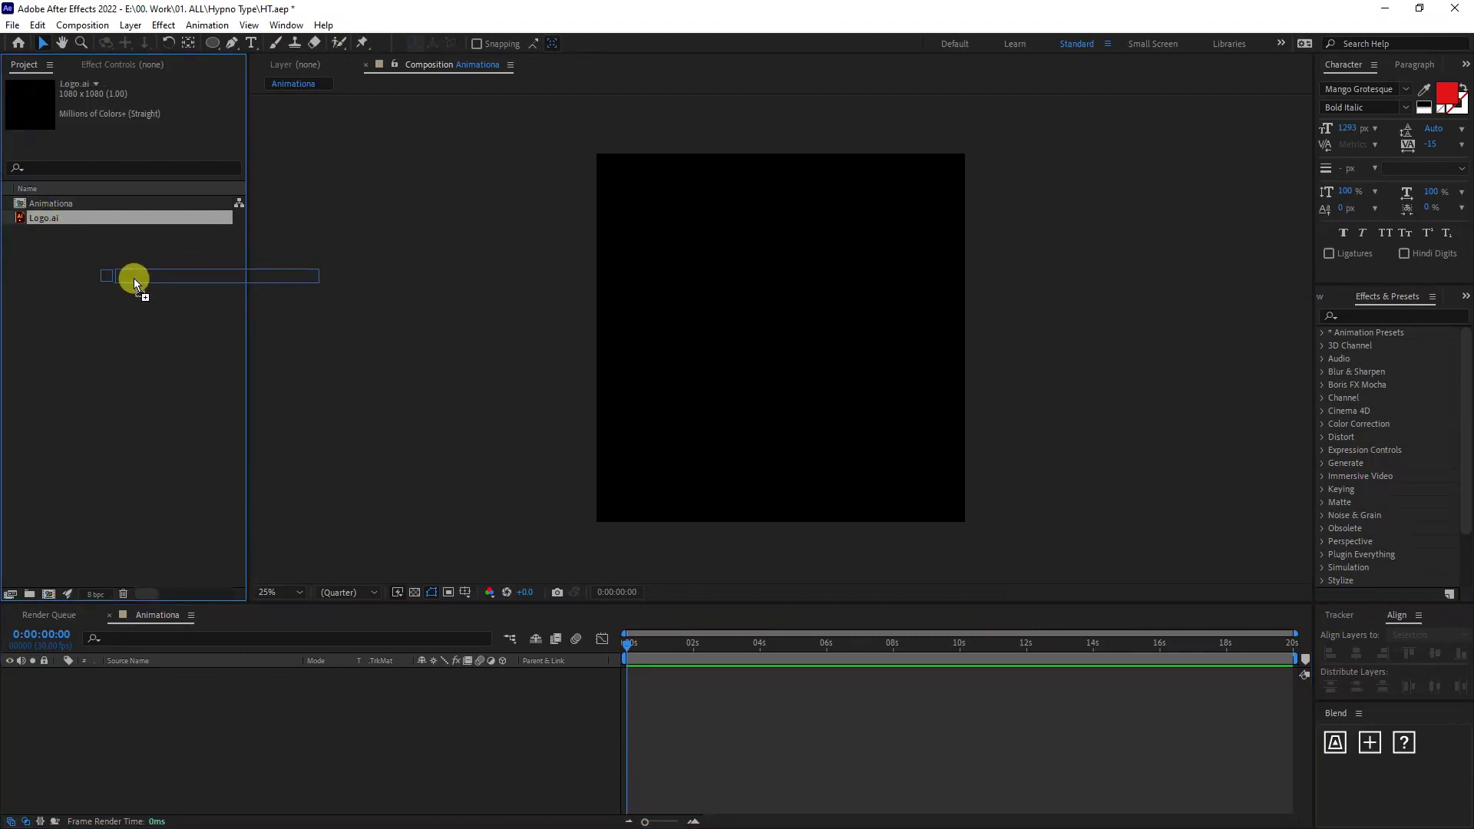
Add Logo.ai to the timeline, create shapes from it, and delete the original Logo.ai layer
drag(134, 278, 201, 708)
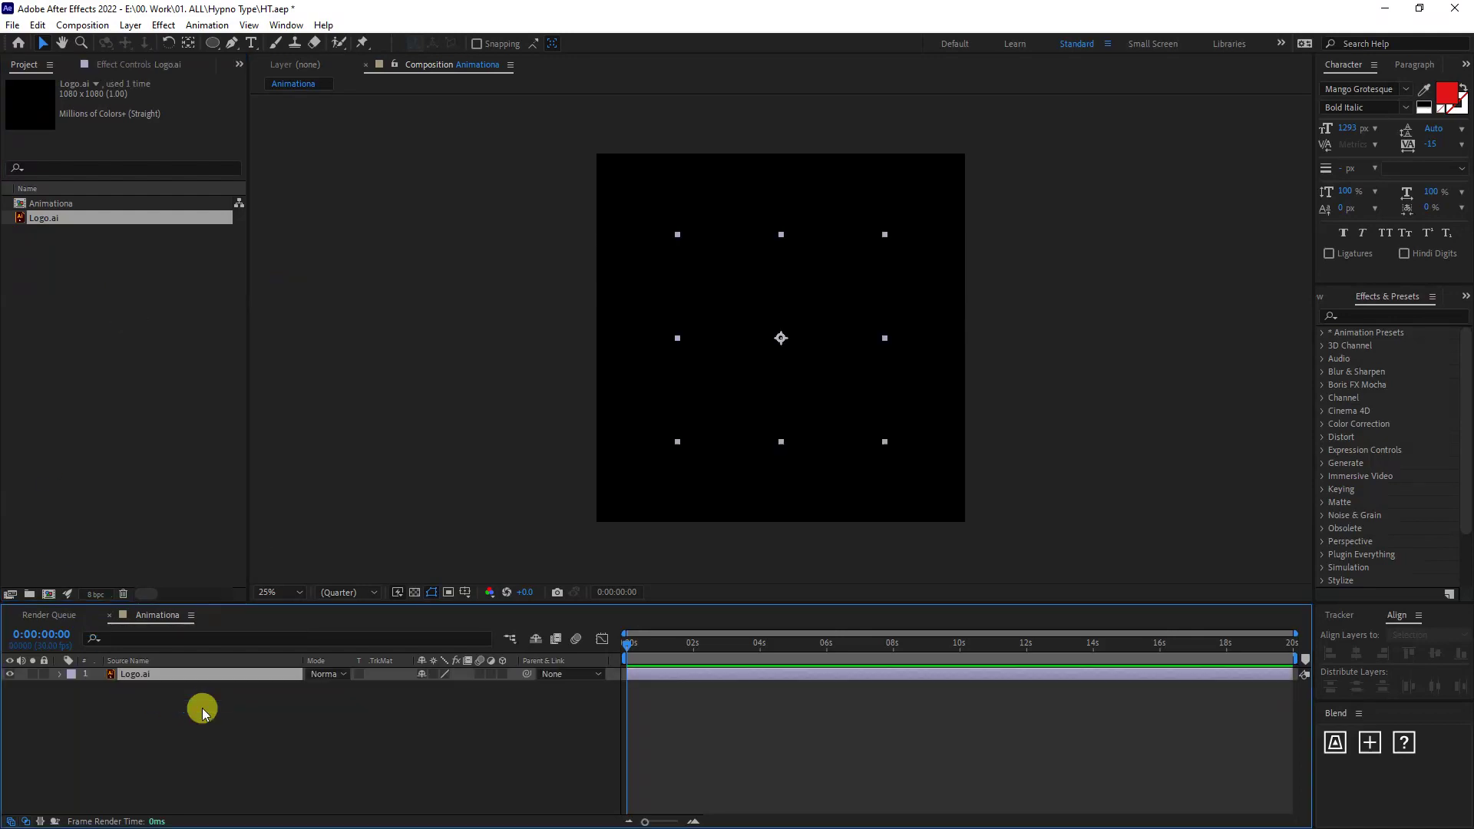
right_click(172, 674)
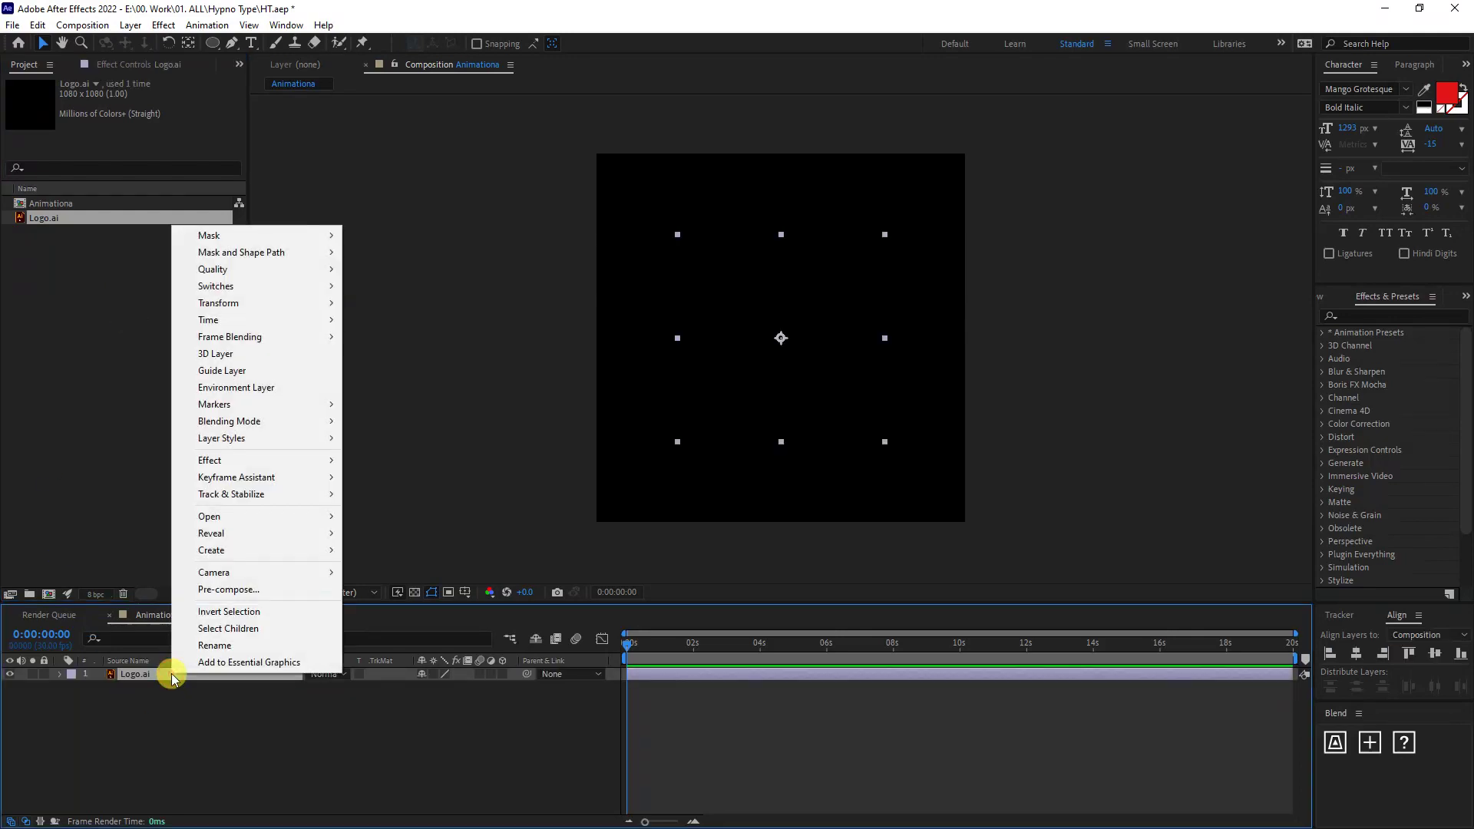
mouse_move(311, 549)
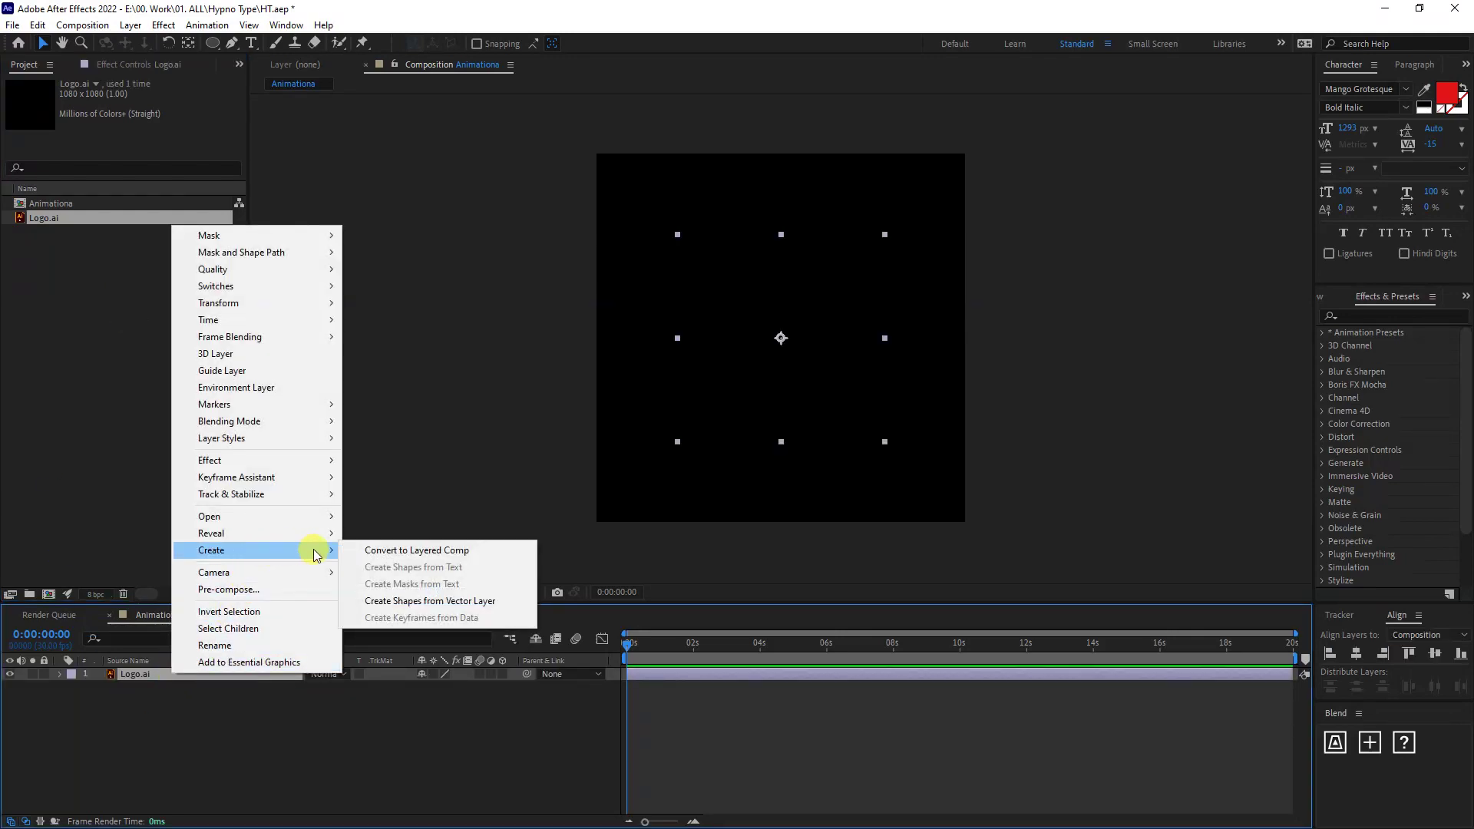
click(412, 601)
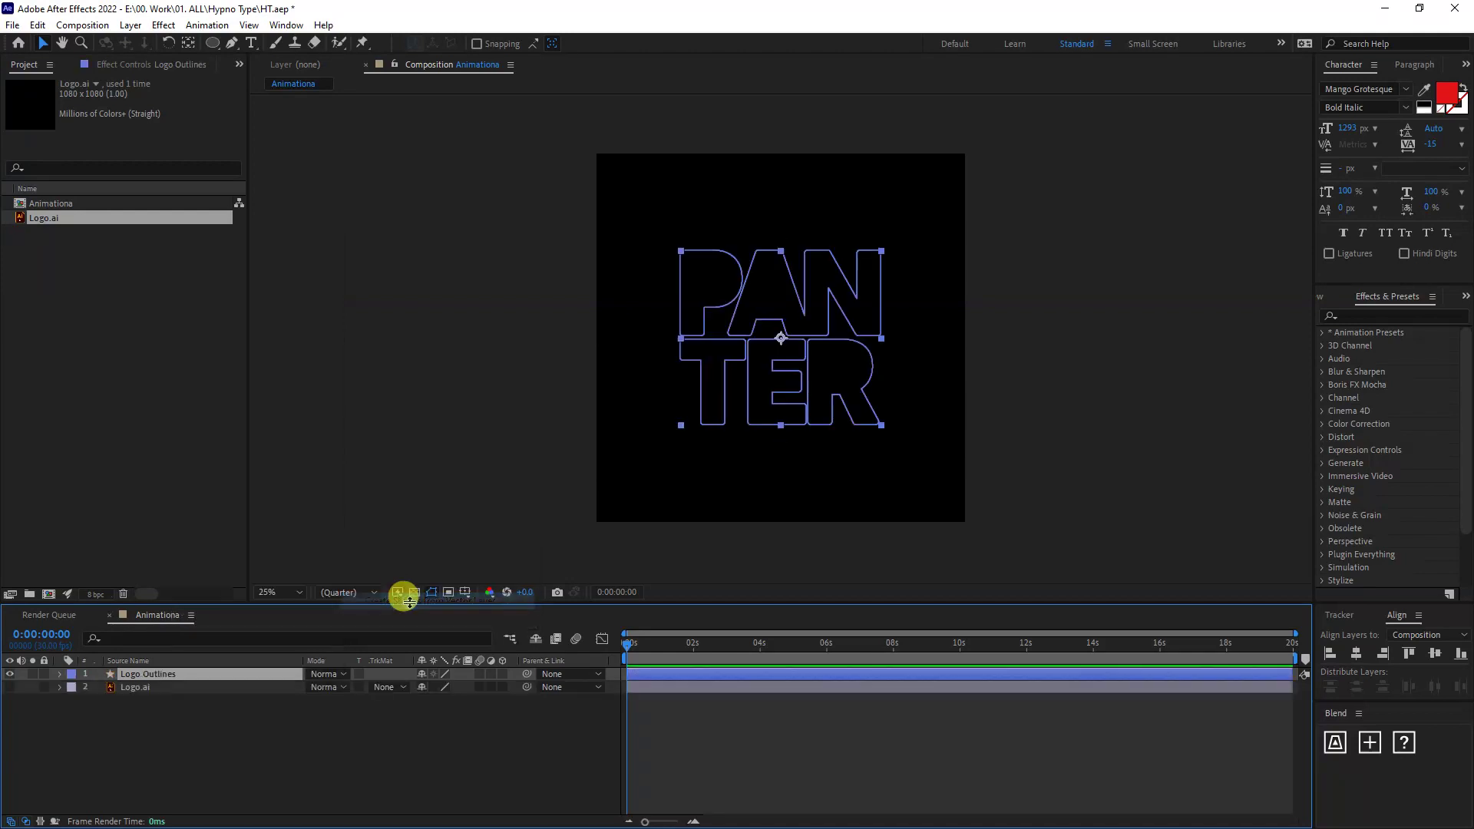
click(195, 688)
key(Delete)
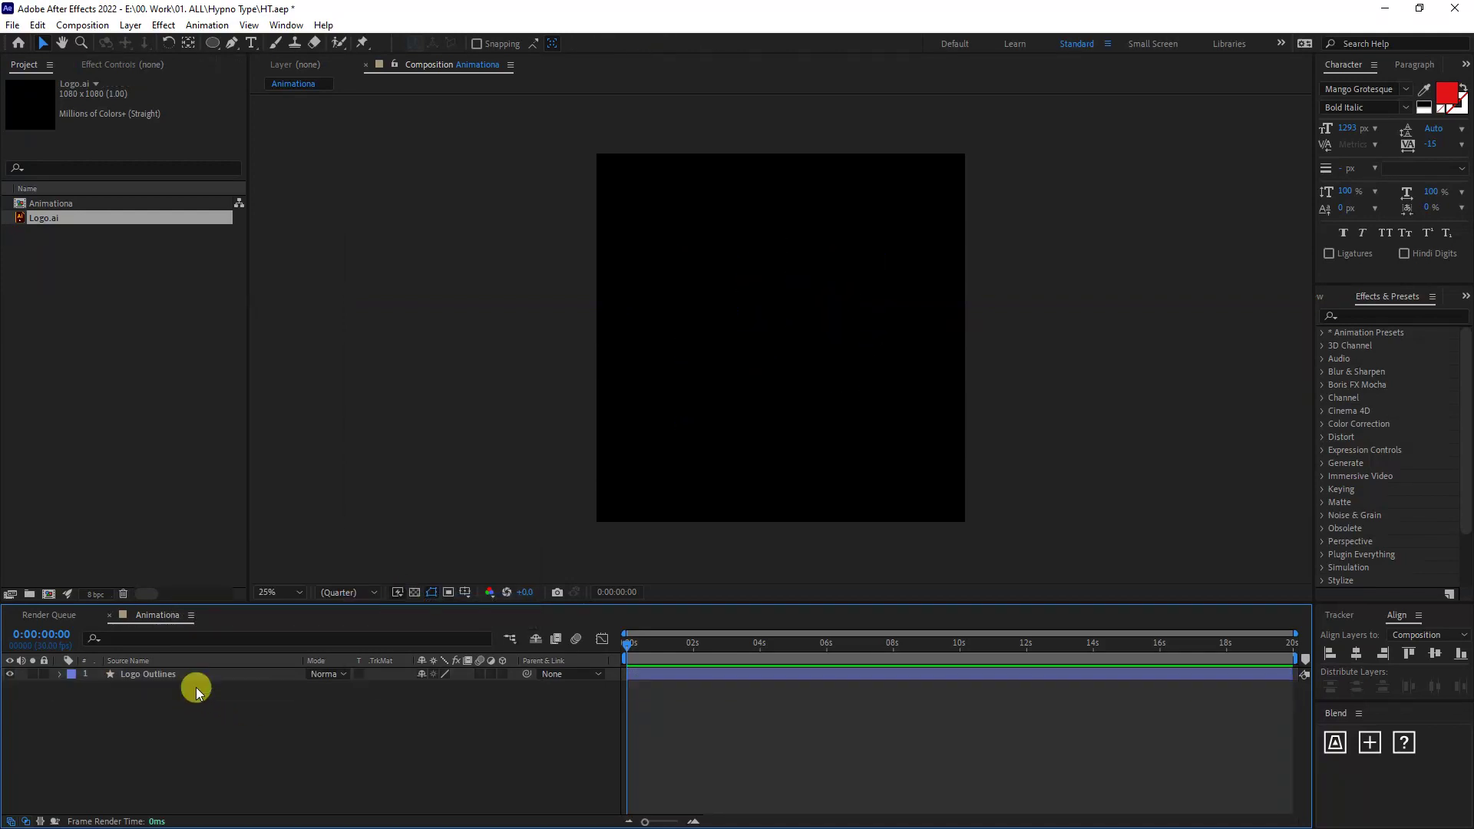
Set the Logo Outlines layer's fill colour to white FFFFFF
click(190, 677)
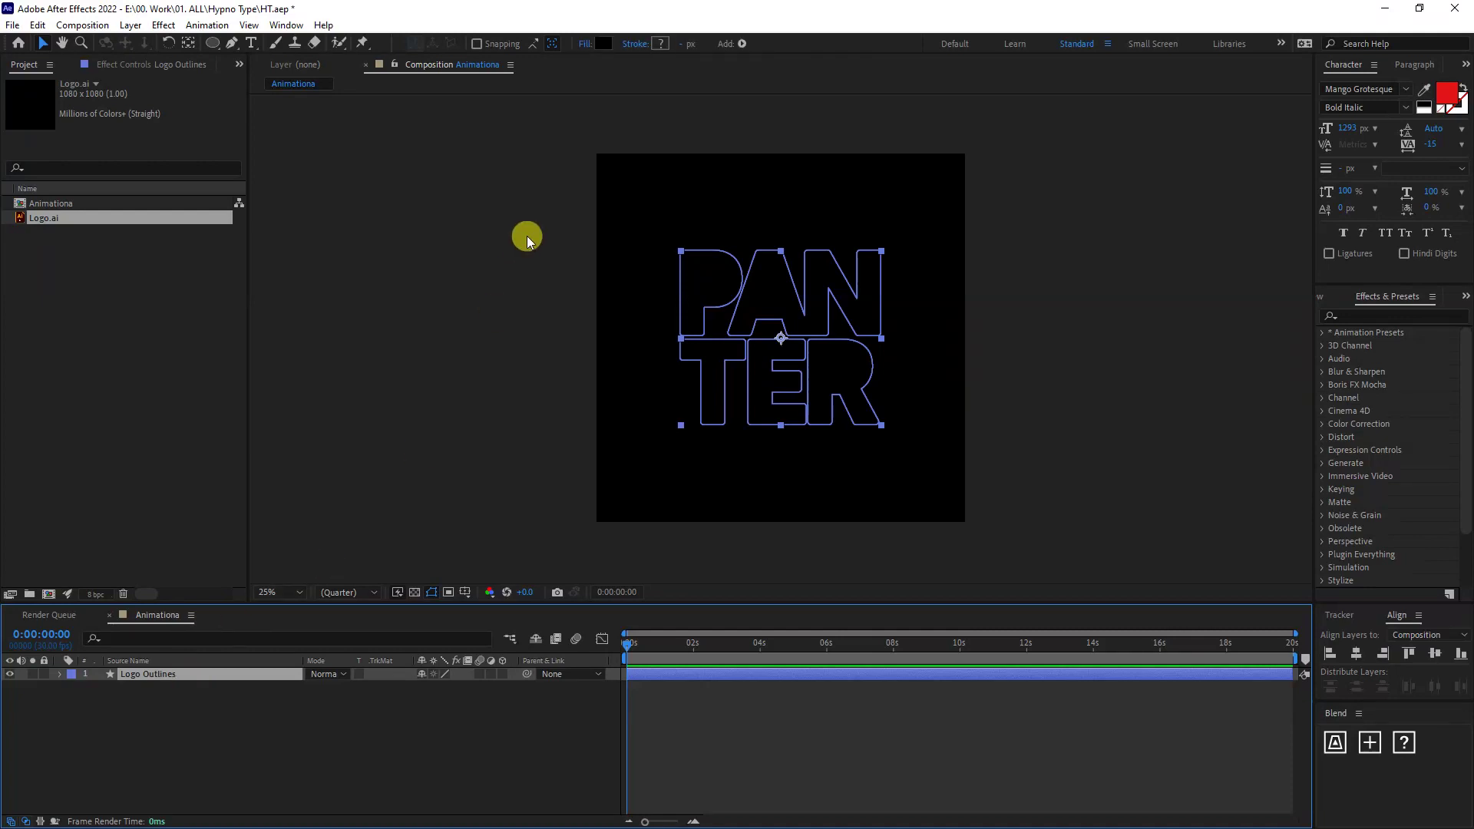
click(604, 45)
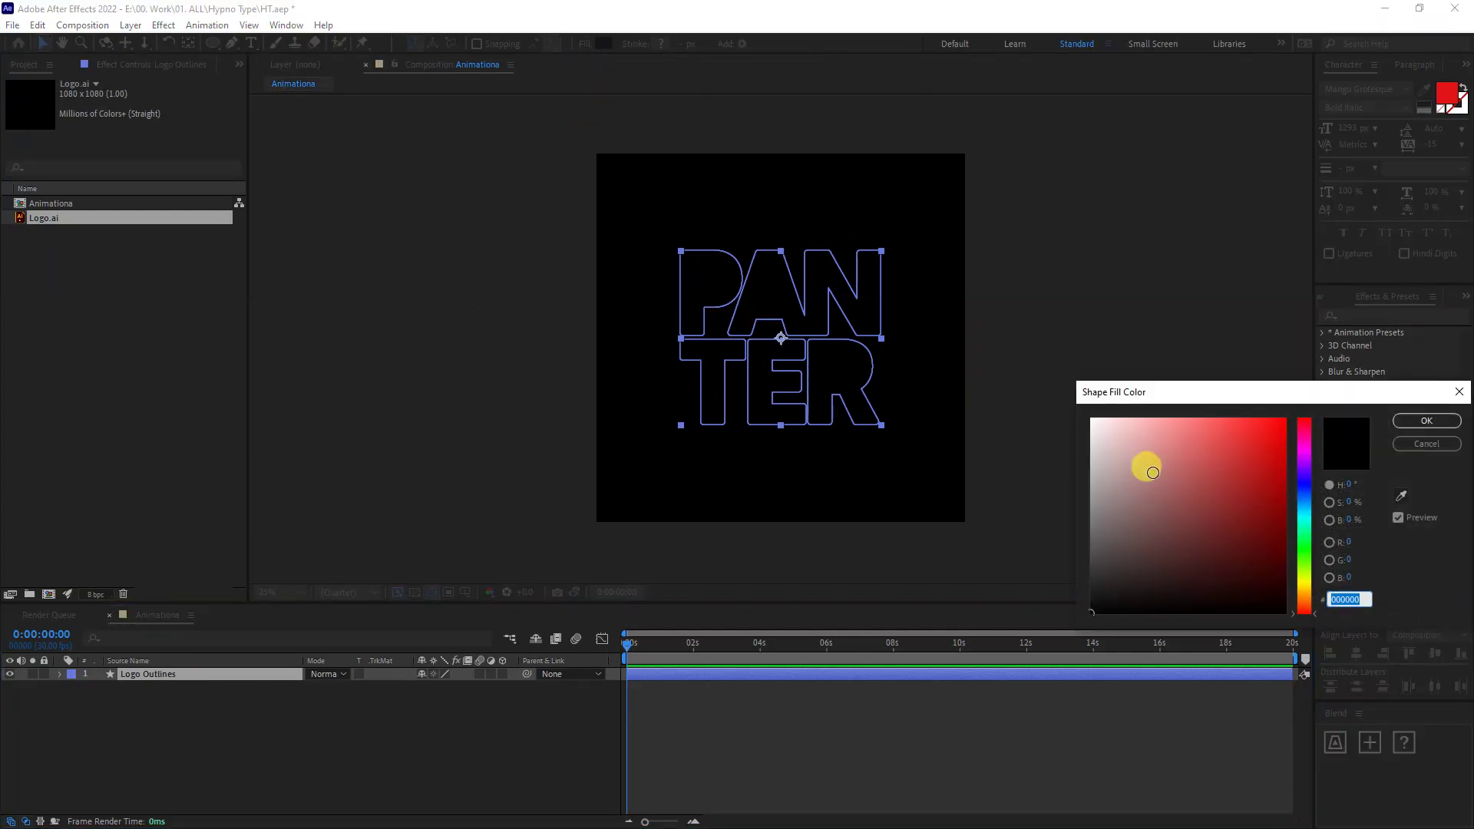
drag(1146, 465, 1037, 366)
click(1427, 421)
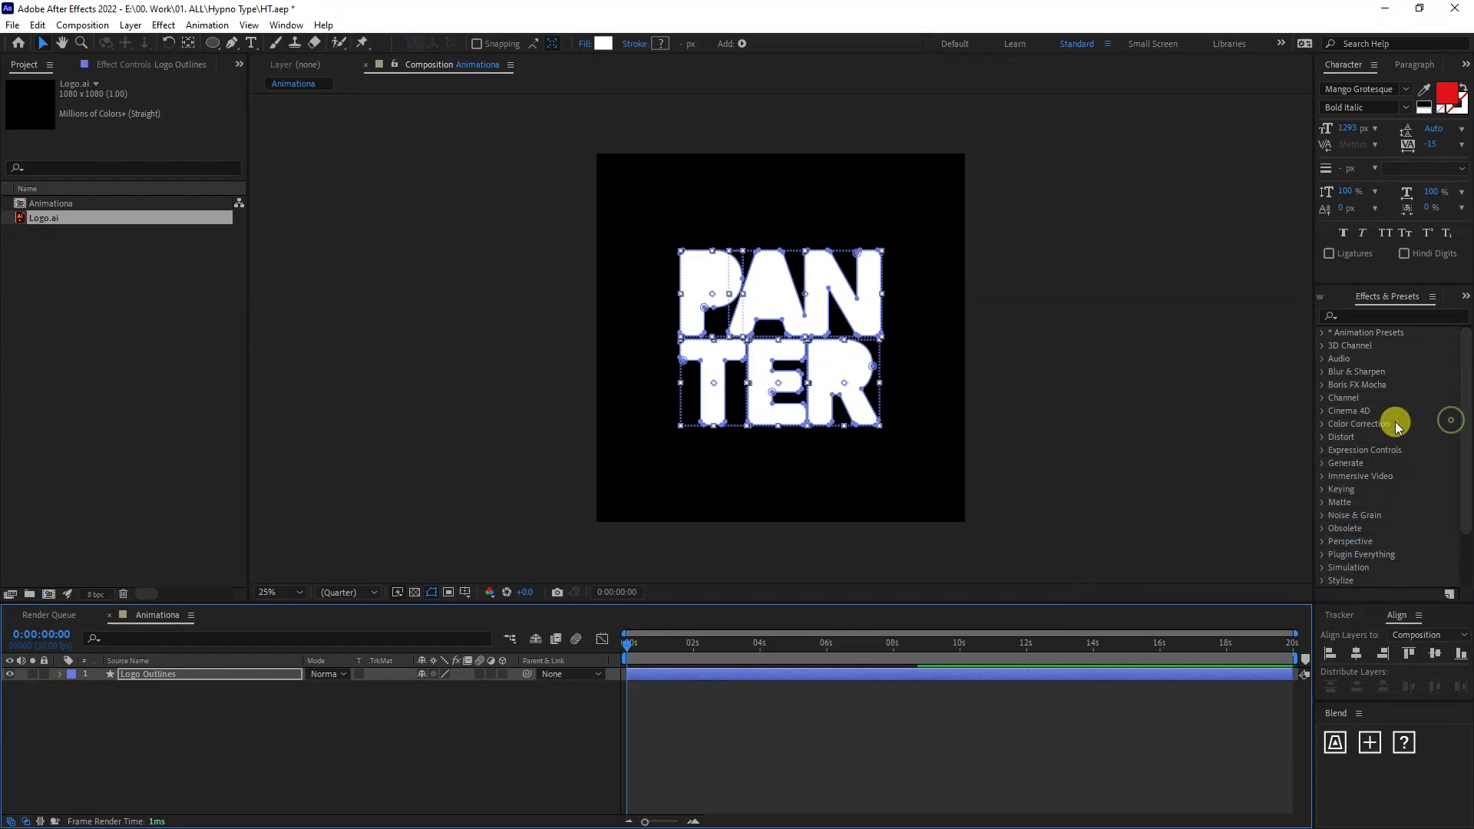
key(F2)
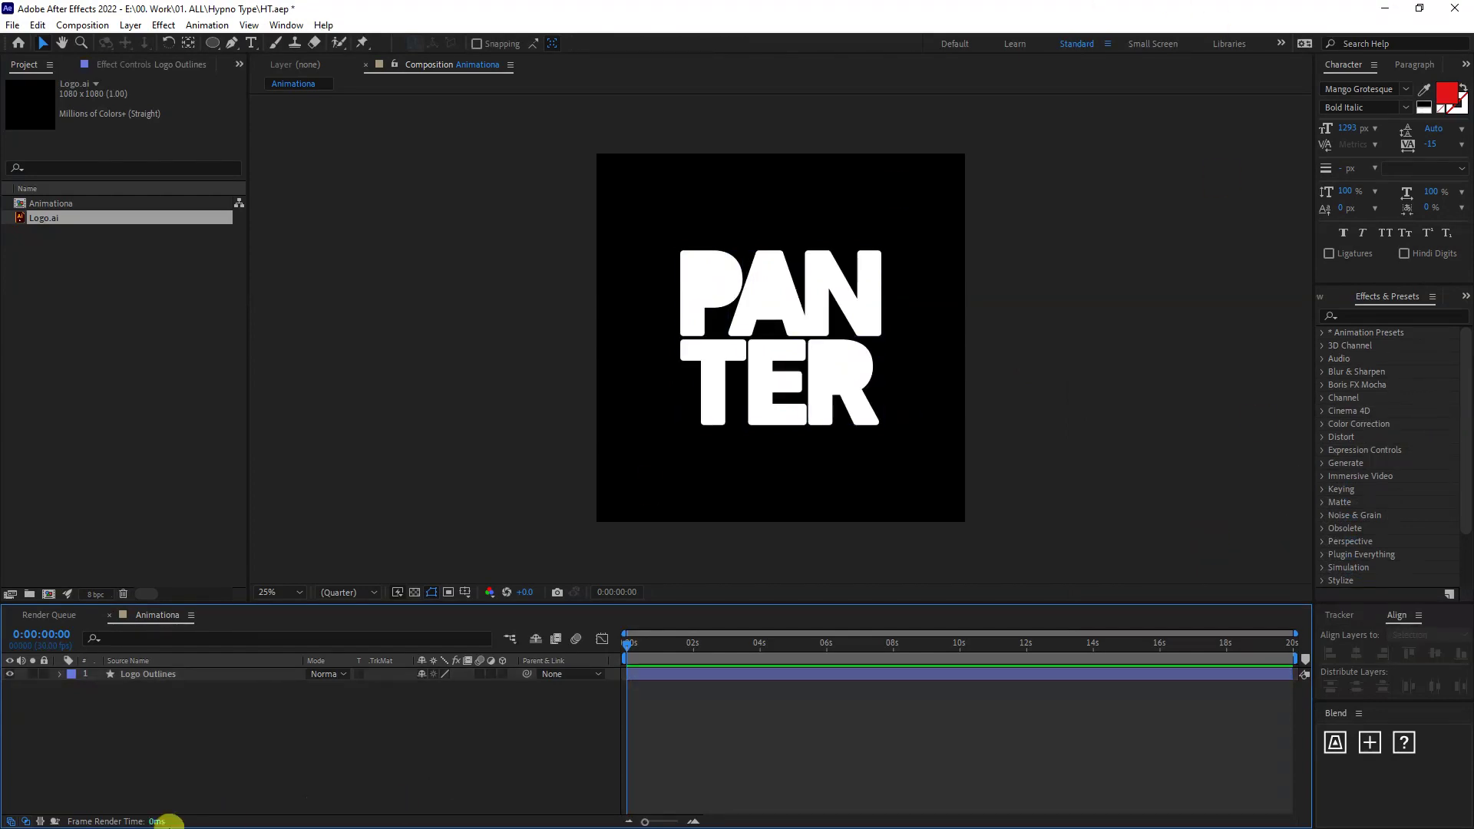
click(189, 674)
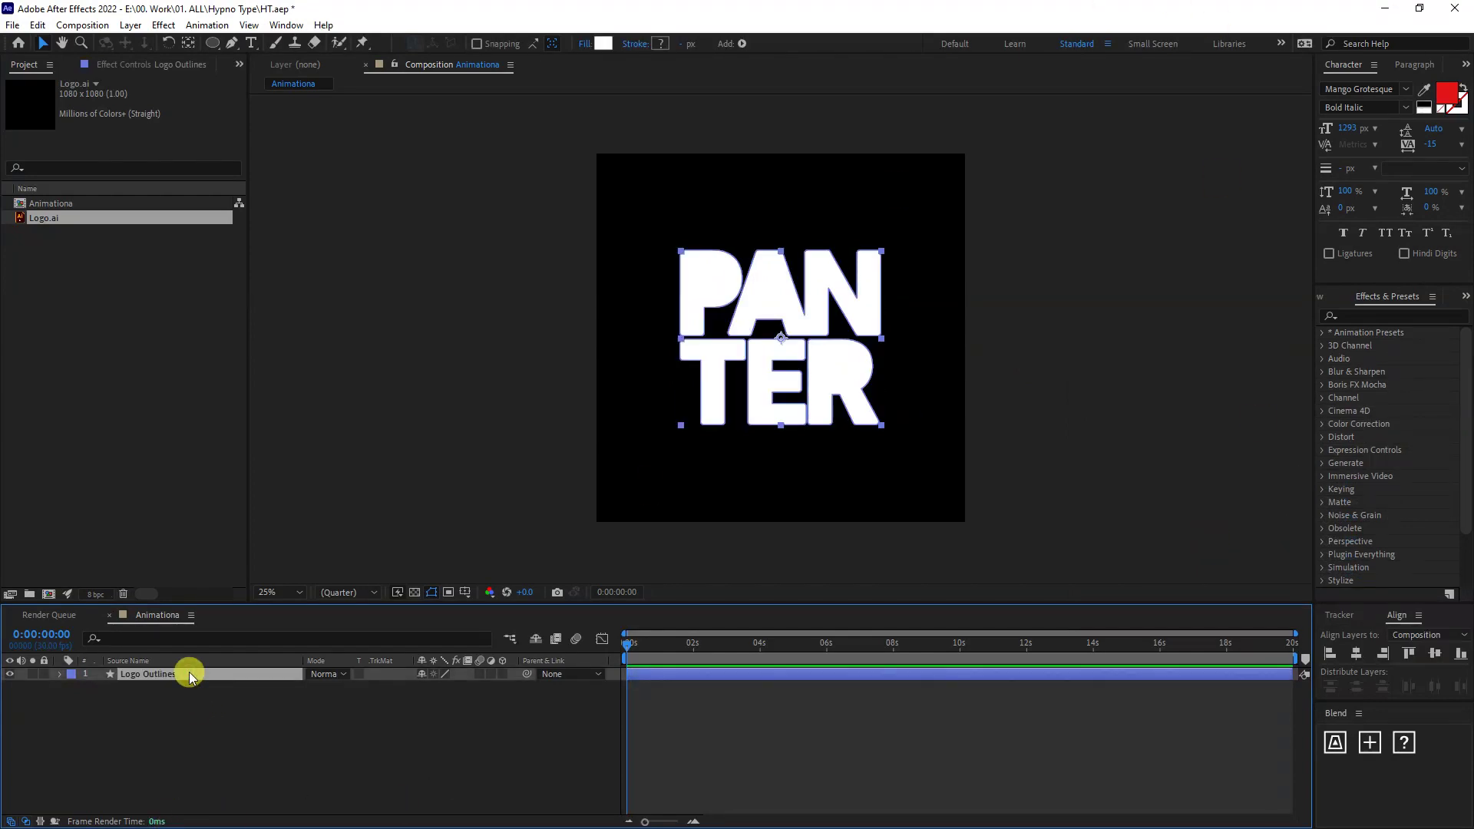
Keyframe Rotation at 0 seconds and at one full turn (1x) at 1 second
key(r)
click(99, 689)
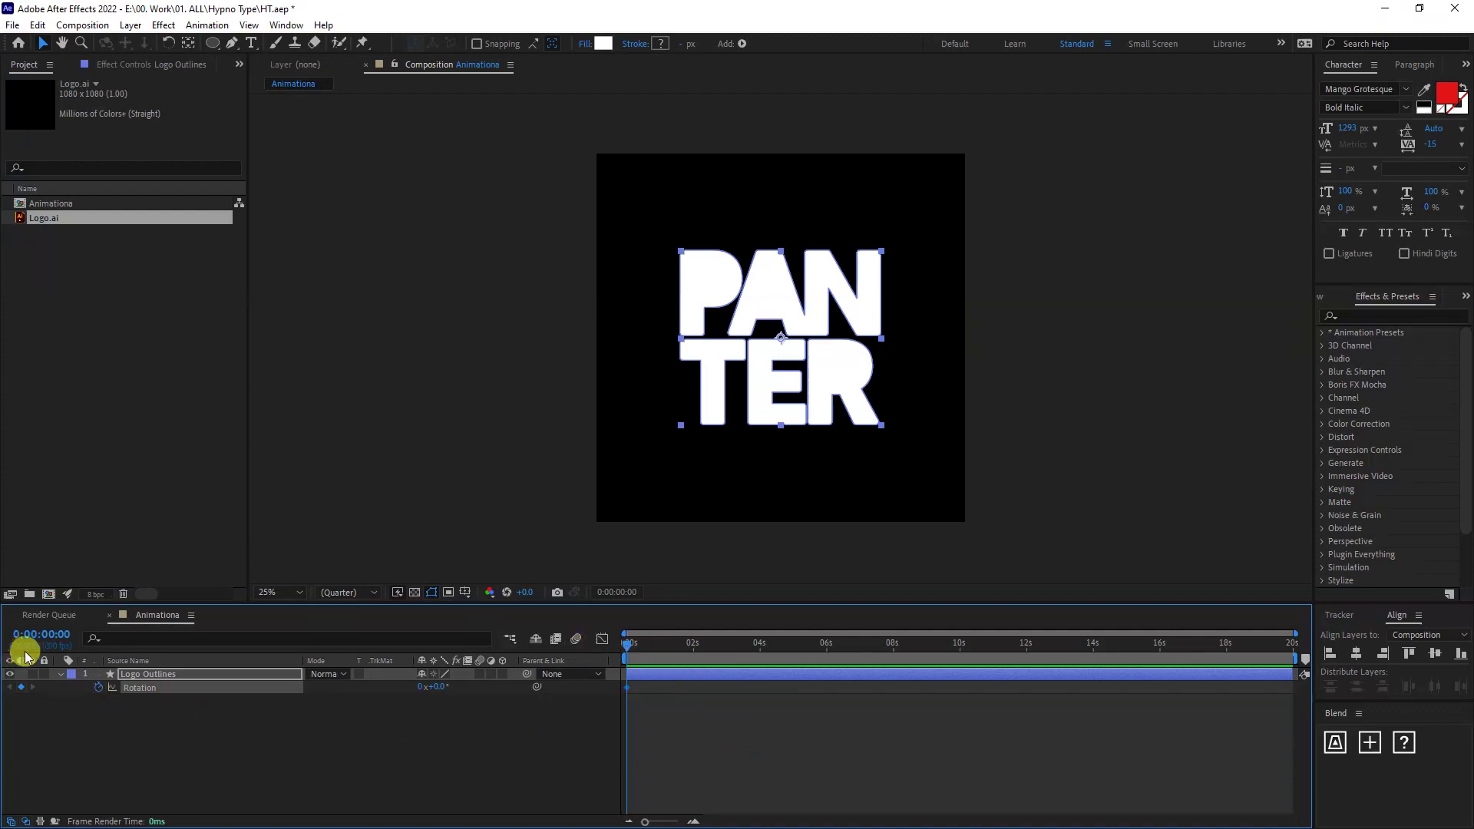
click(48, 634)
click(50, 634)
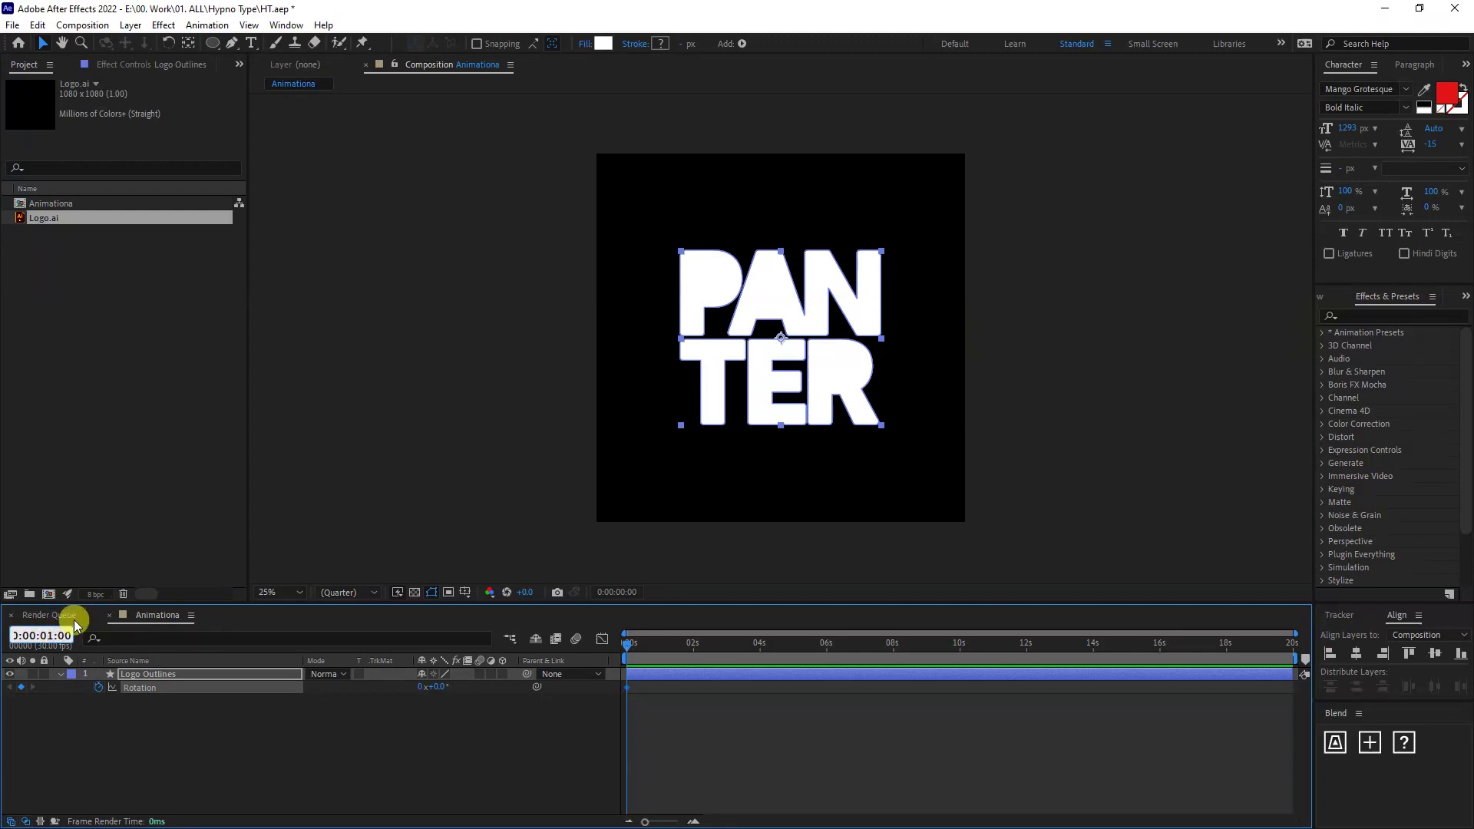
key(Return)
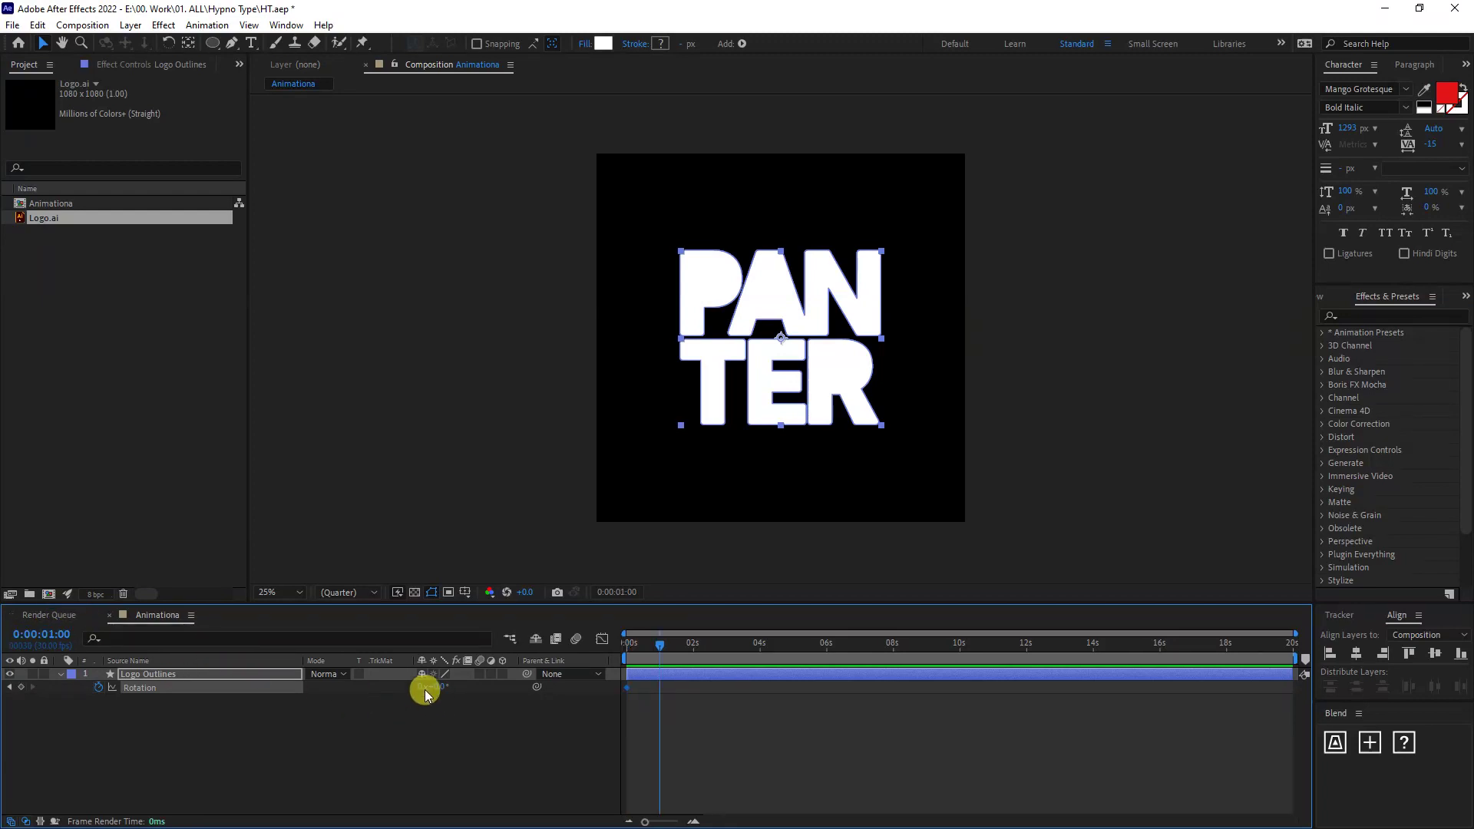
click(421, 689)
text(1)
mouse_move(652, 642)
mouse_down()
mouse_move(618, 659)
mouse_move(629, 653)
mouse_up()
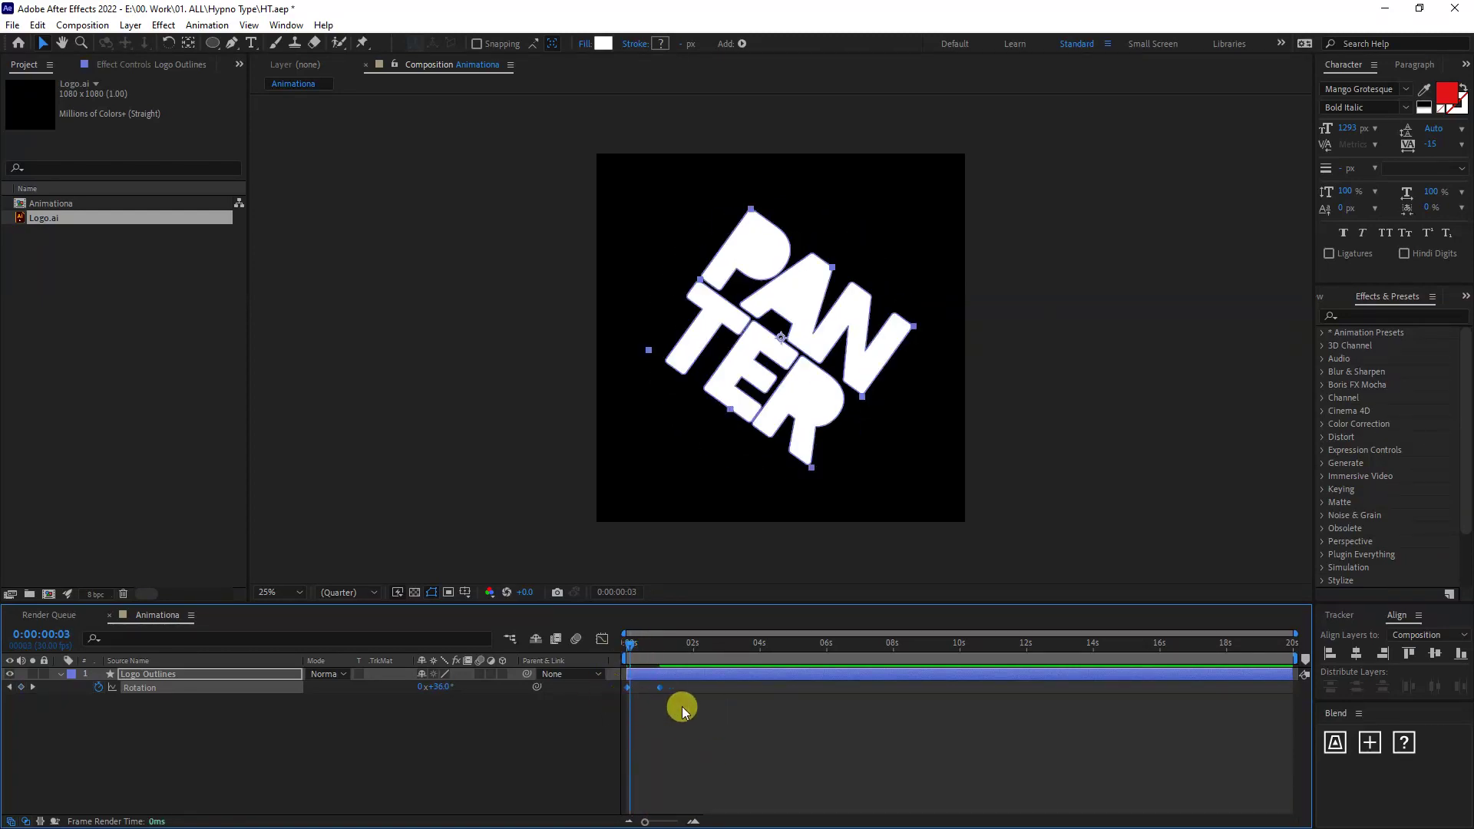
Apply Easy Ease to the rotation keyframes and move the end keyframe to about 4 seconds
right_click(659, 687)
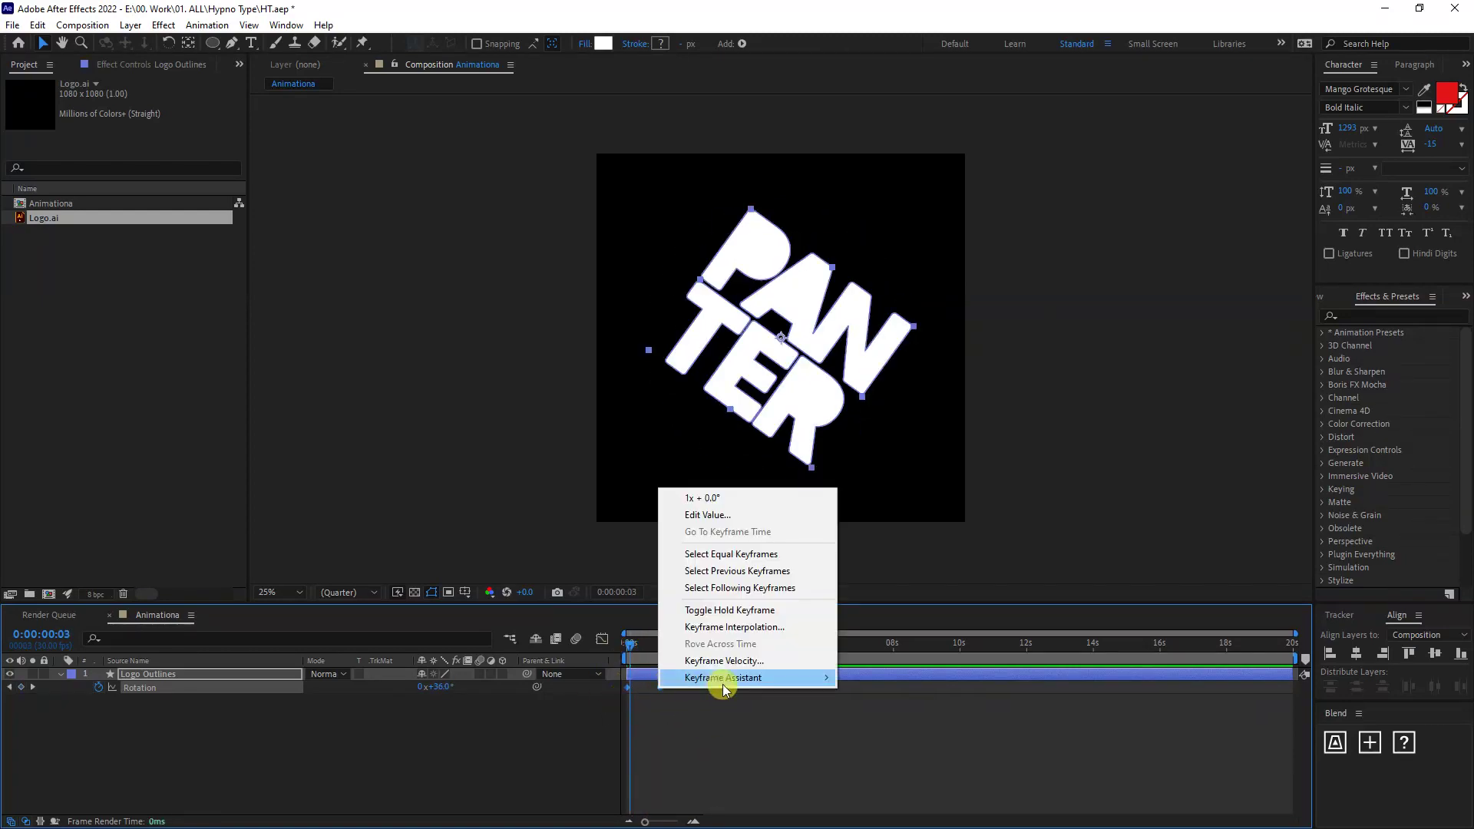
mouse_move(722, 683)
click(917, 584)
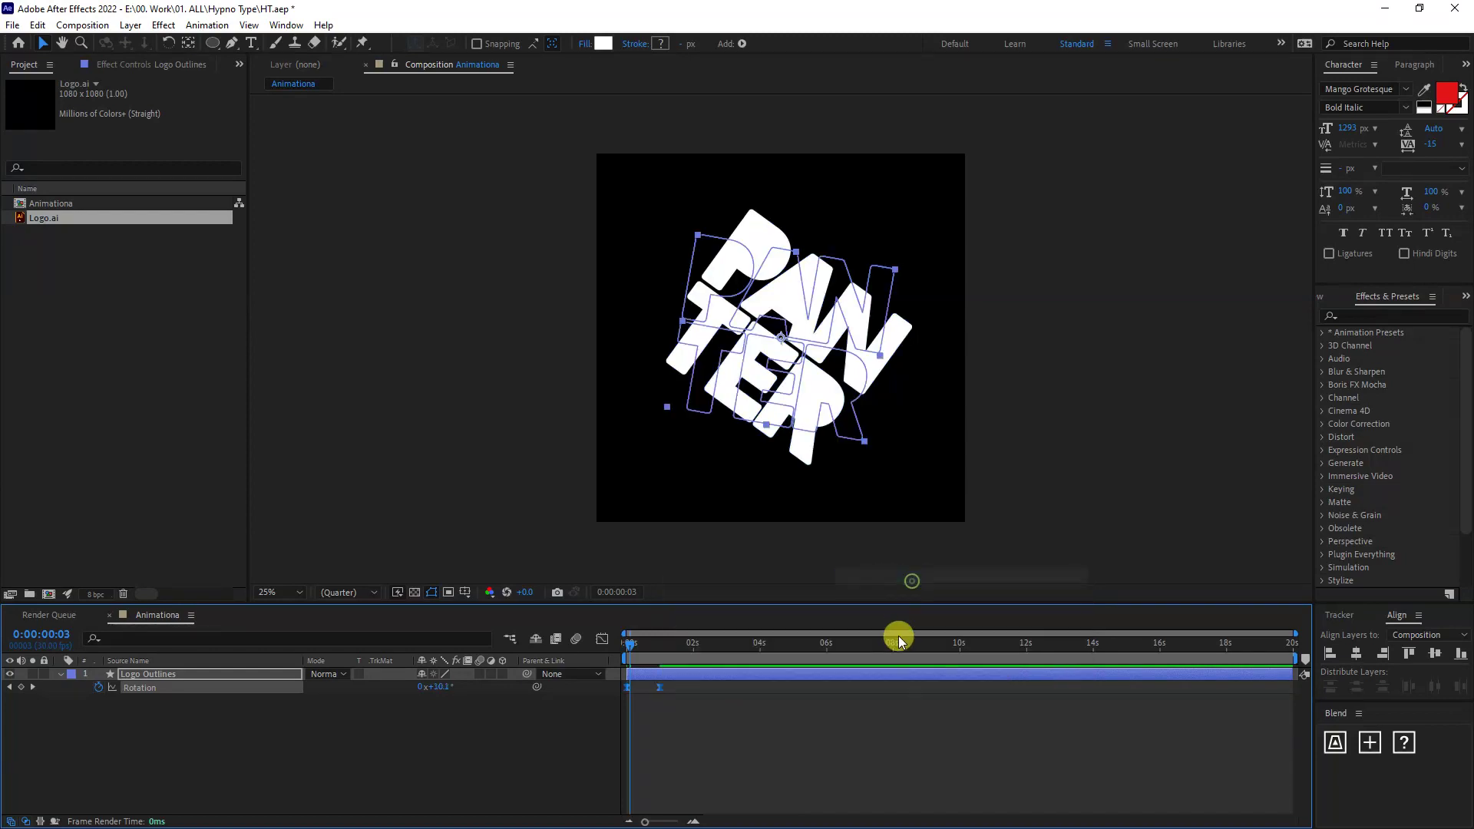
drag(634, 637, 624, 640)
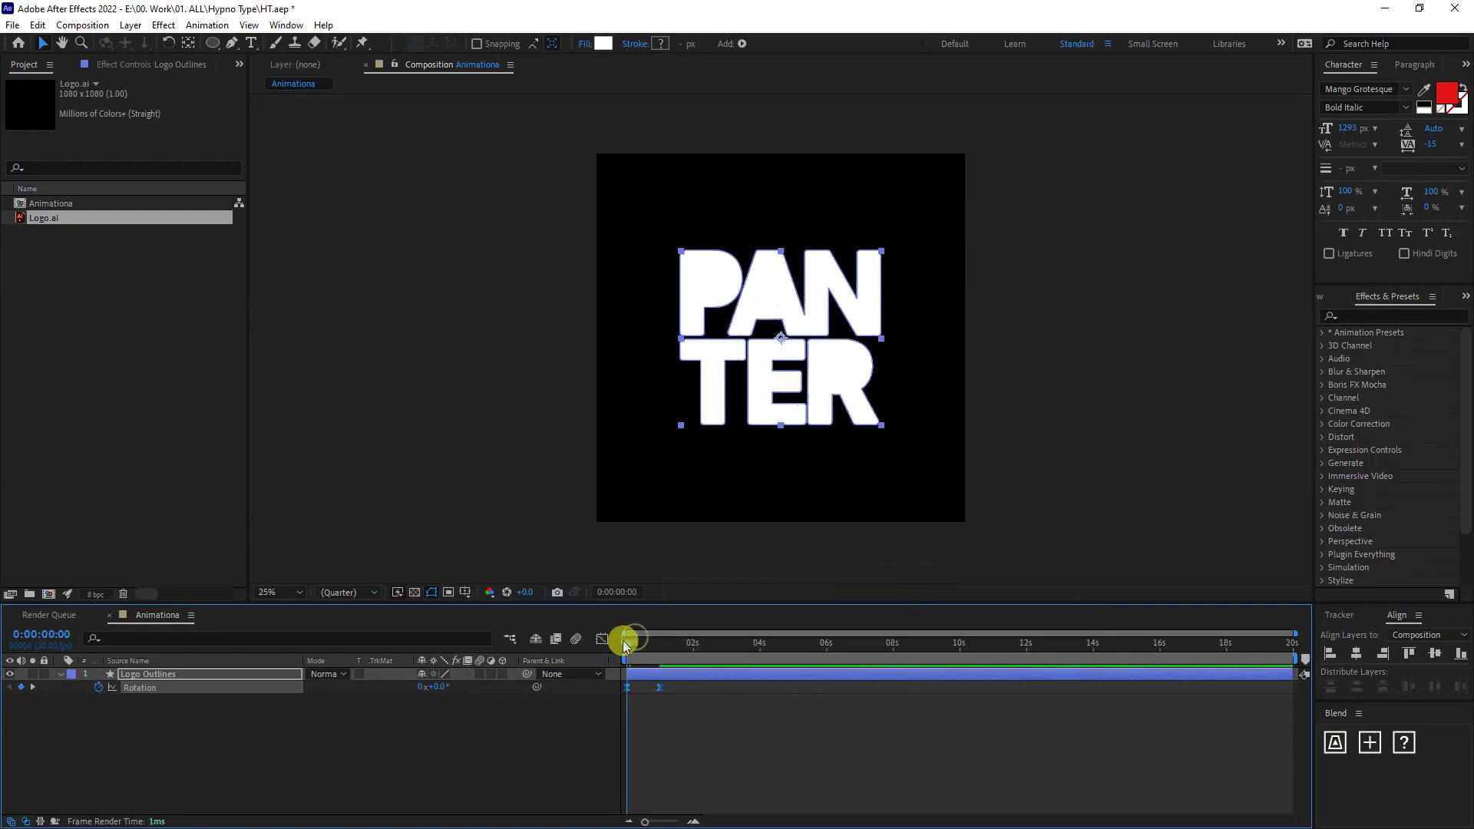
click(747, 727)
key(space)
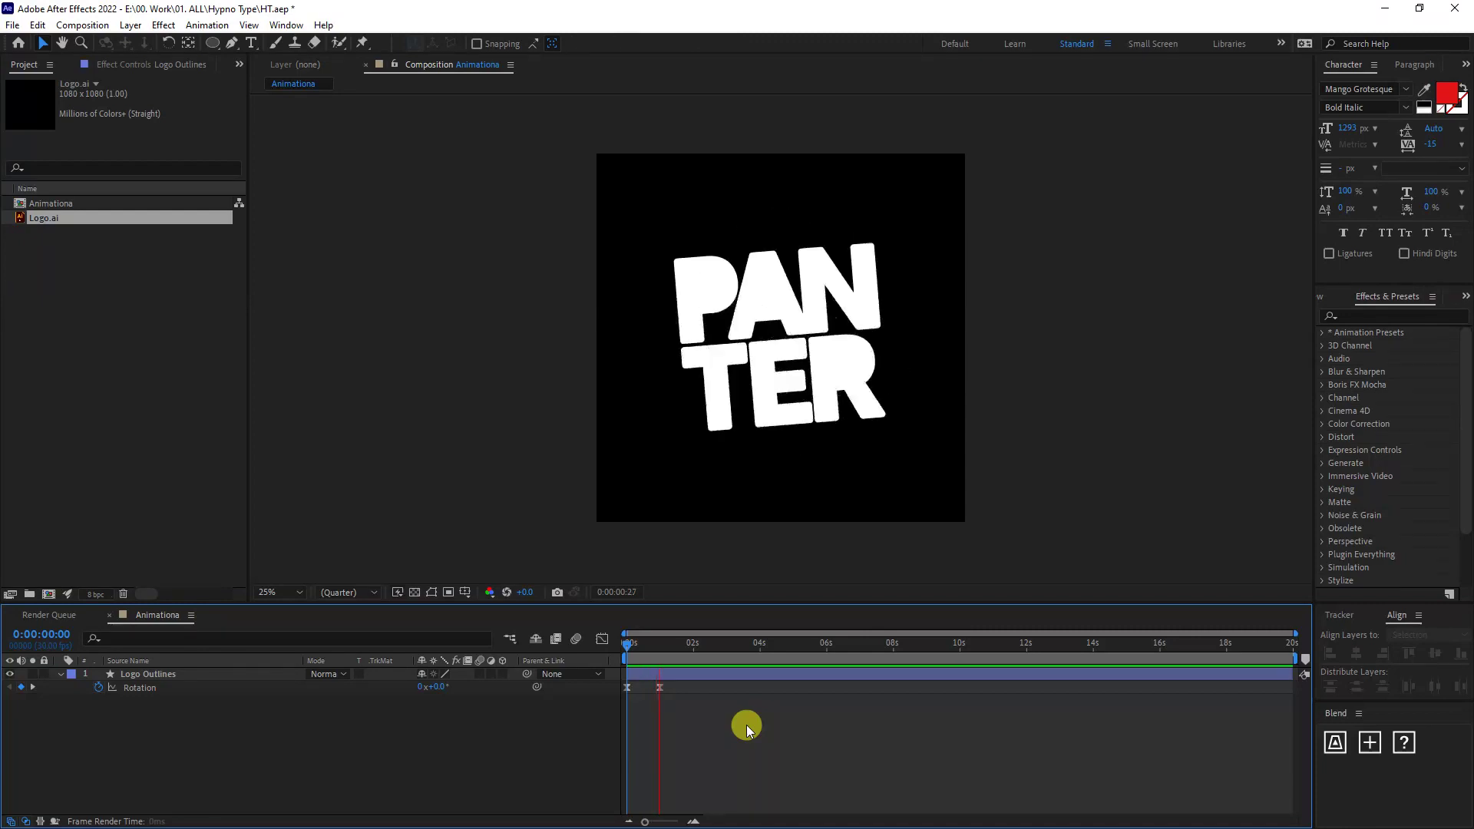
key(space)
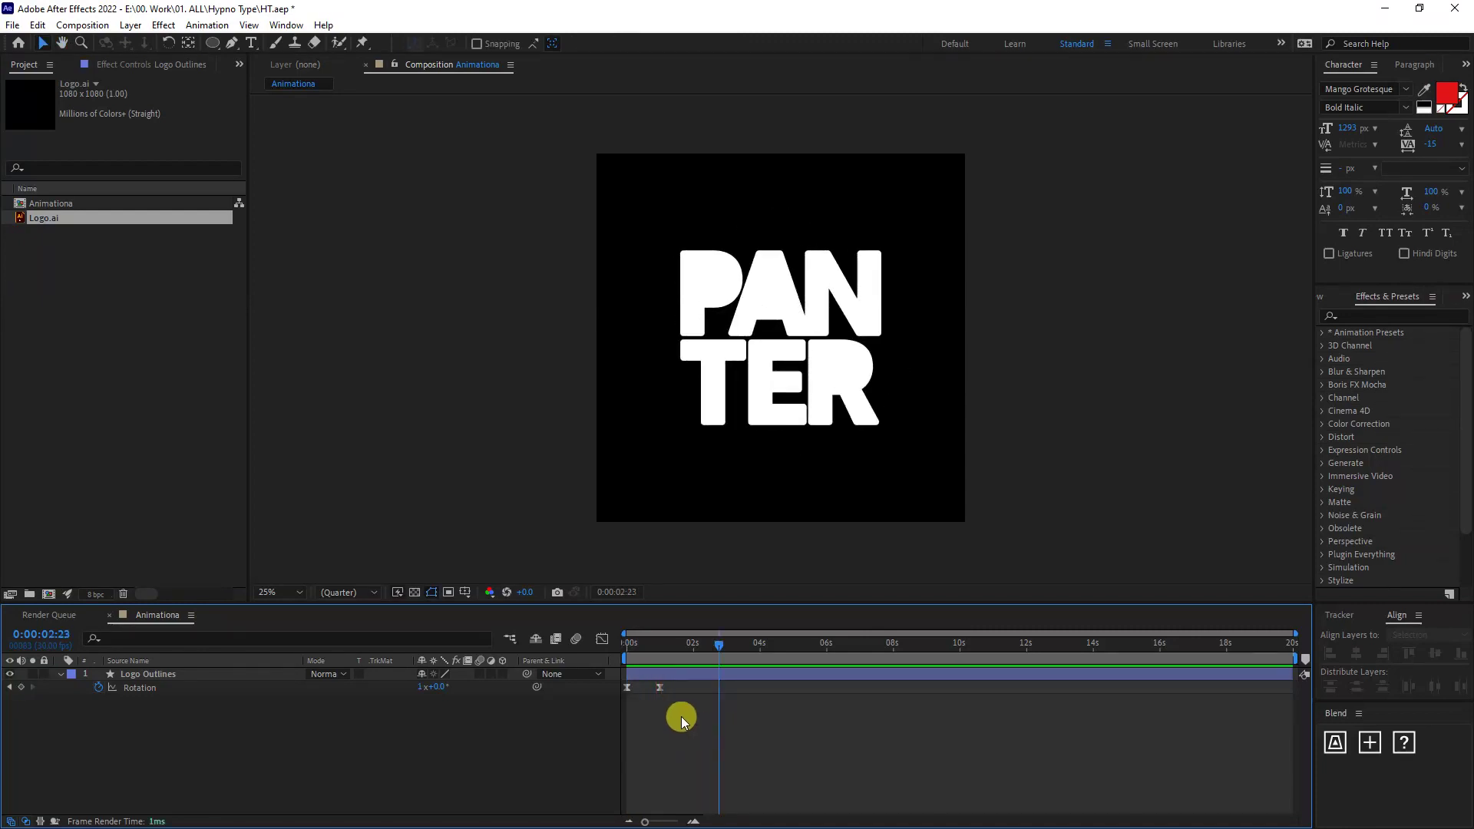
drag(660, 687, 760, 688)
click(766, 710)
key(space)
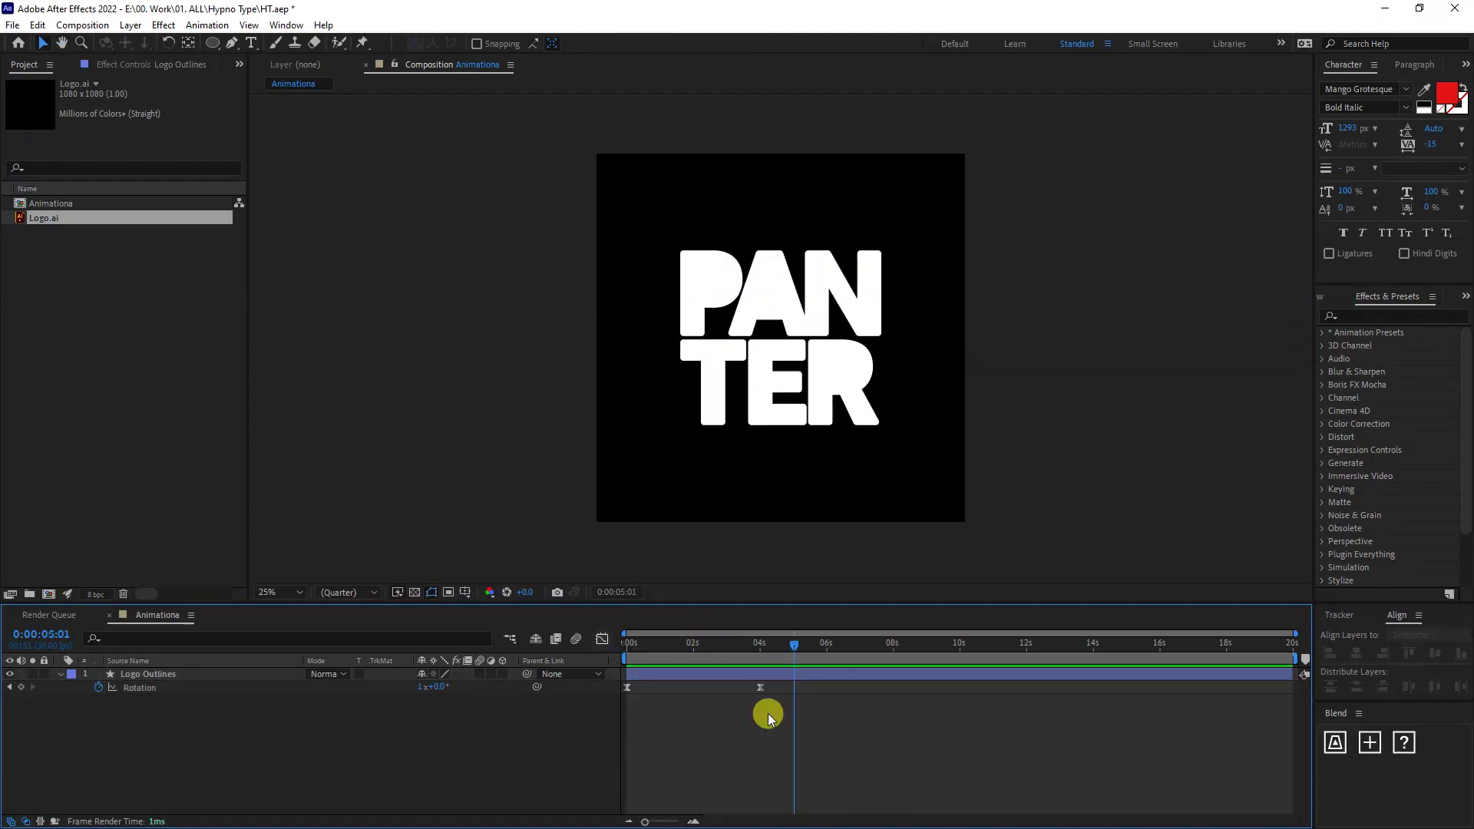
Add a loopOut() expression to Rotation so the spin repeats, and preview it
click(98, 691)
alt+click(98, 692)
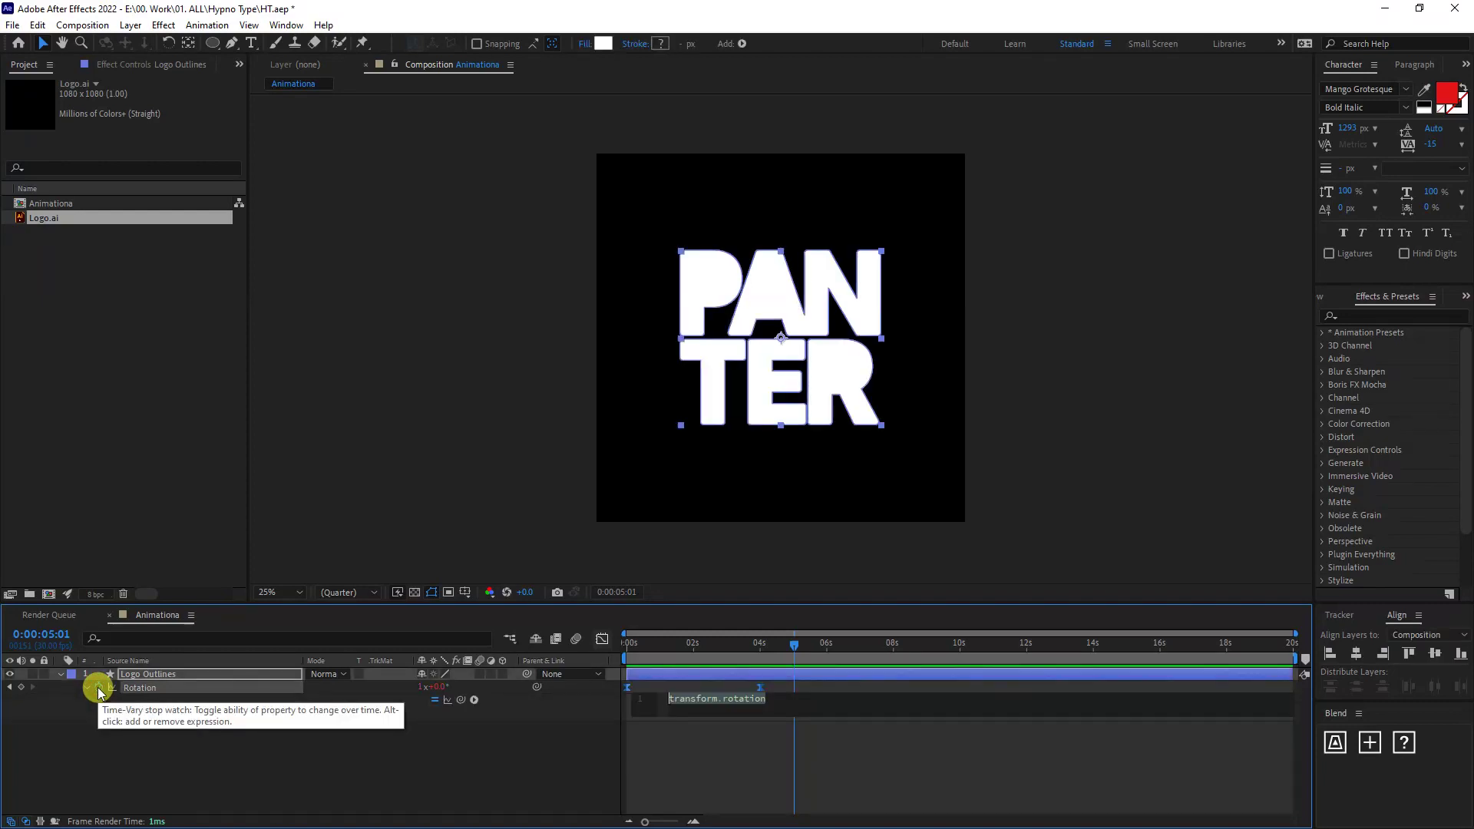
text(loop)
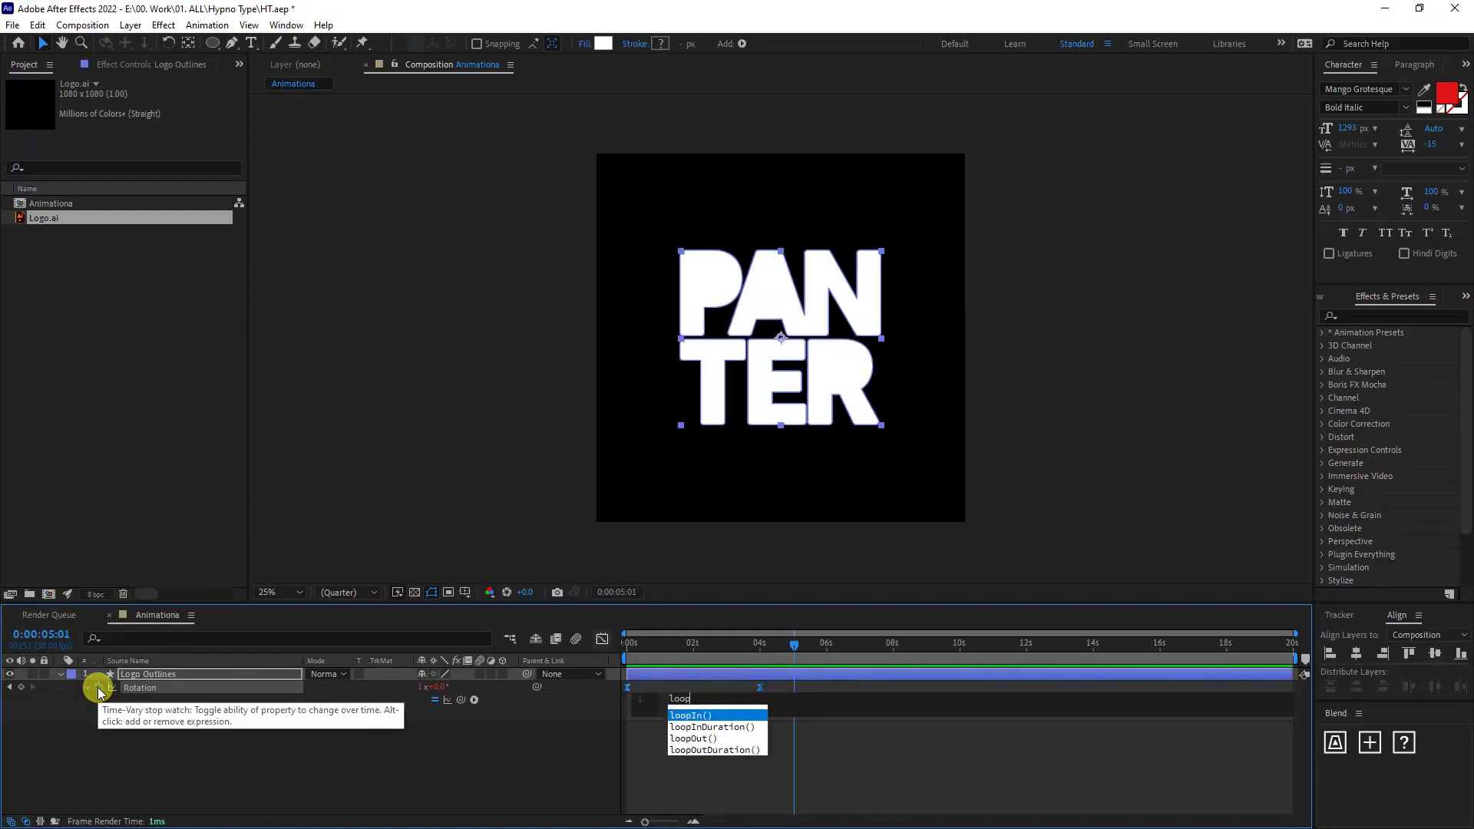
click(712, 740)
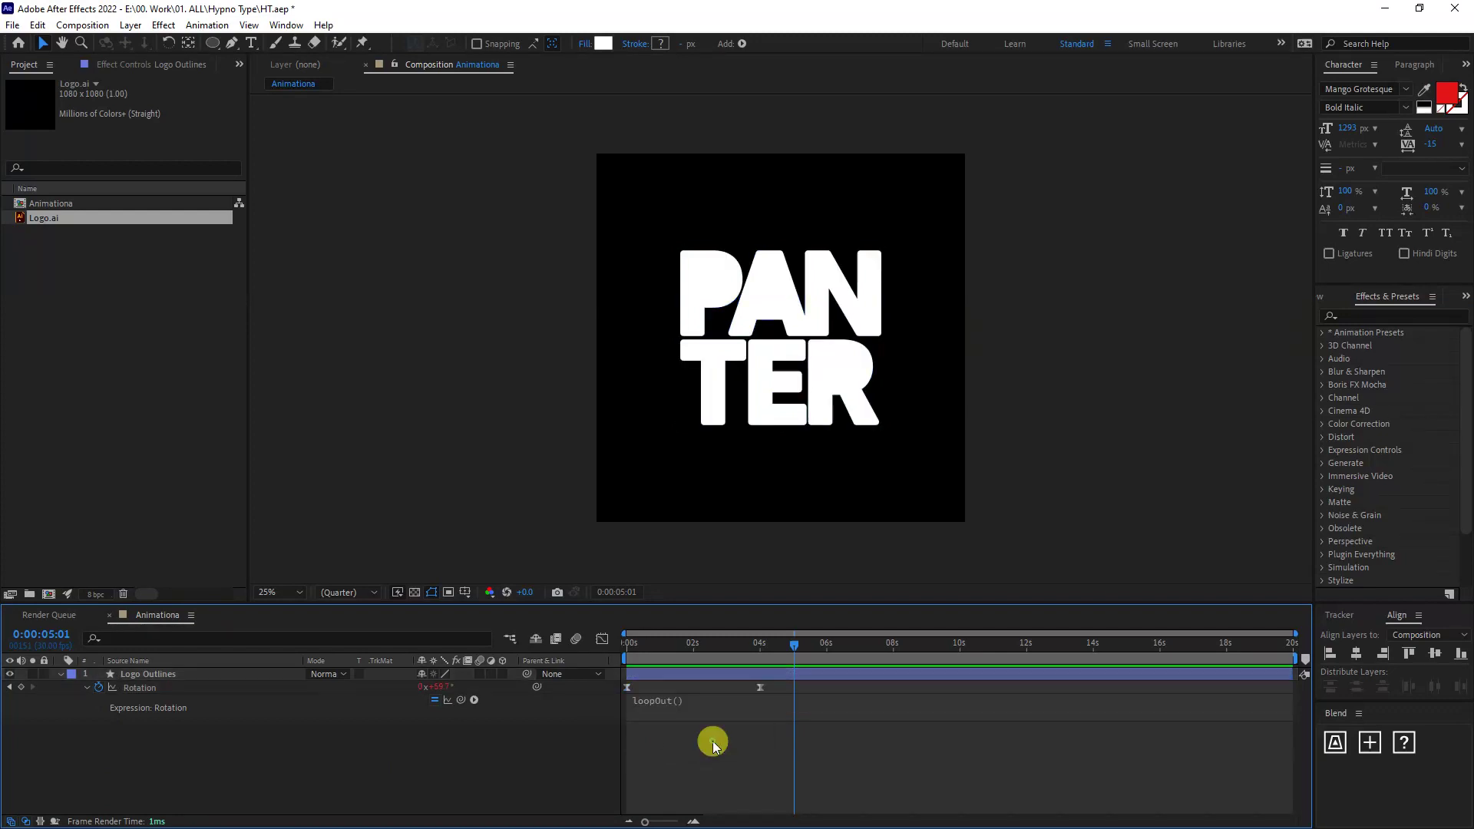
key(space)
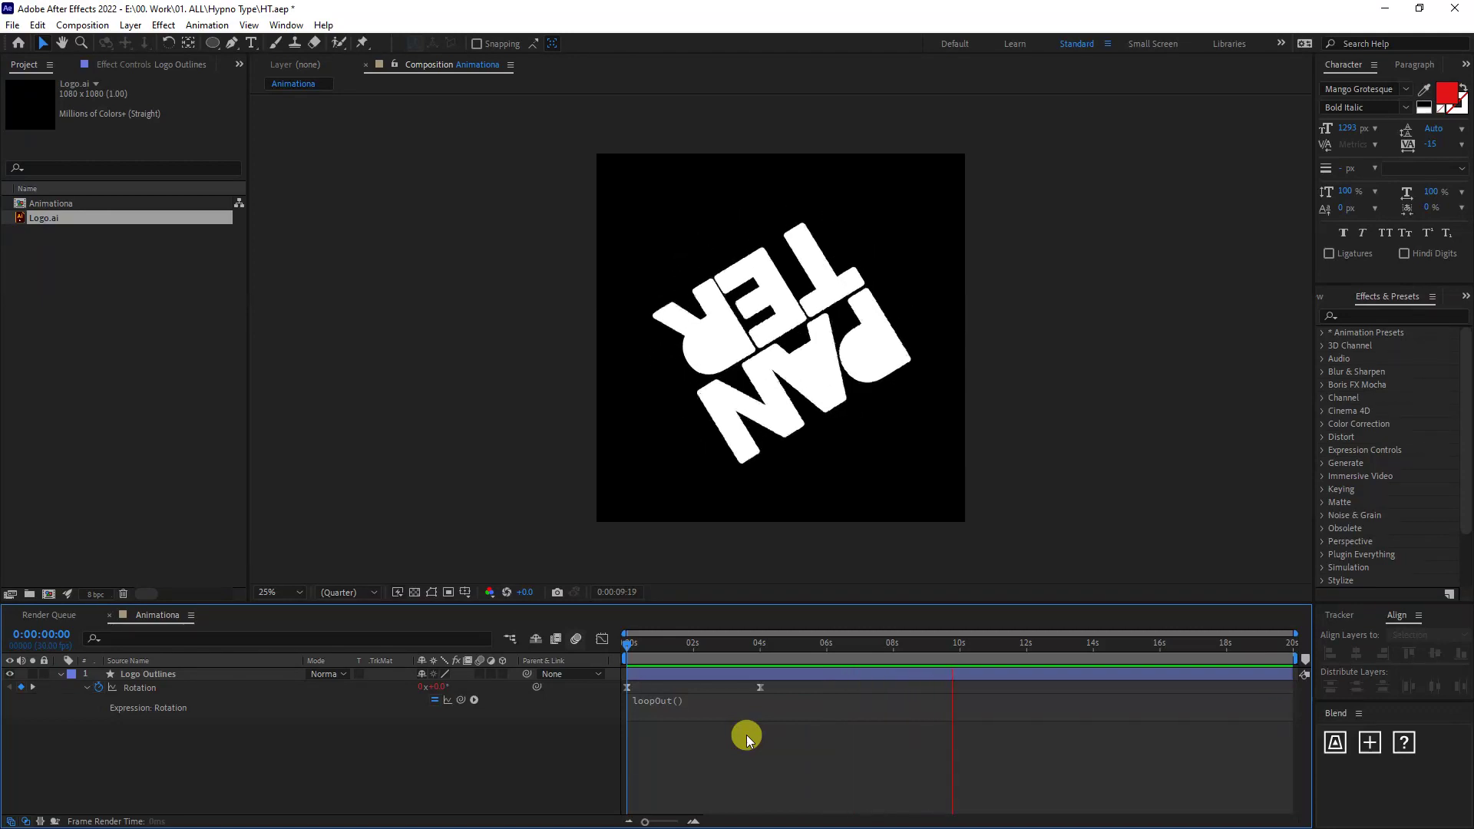
click(98, 700)
Return to the first frame and show only the Logo Outlines layer's Scale property
click(61, 674)
drag(702, 647, 592, 646)
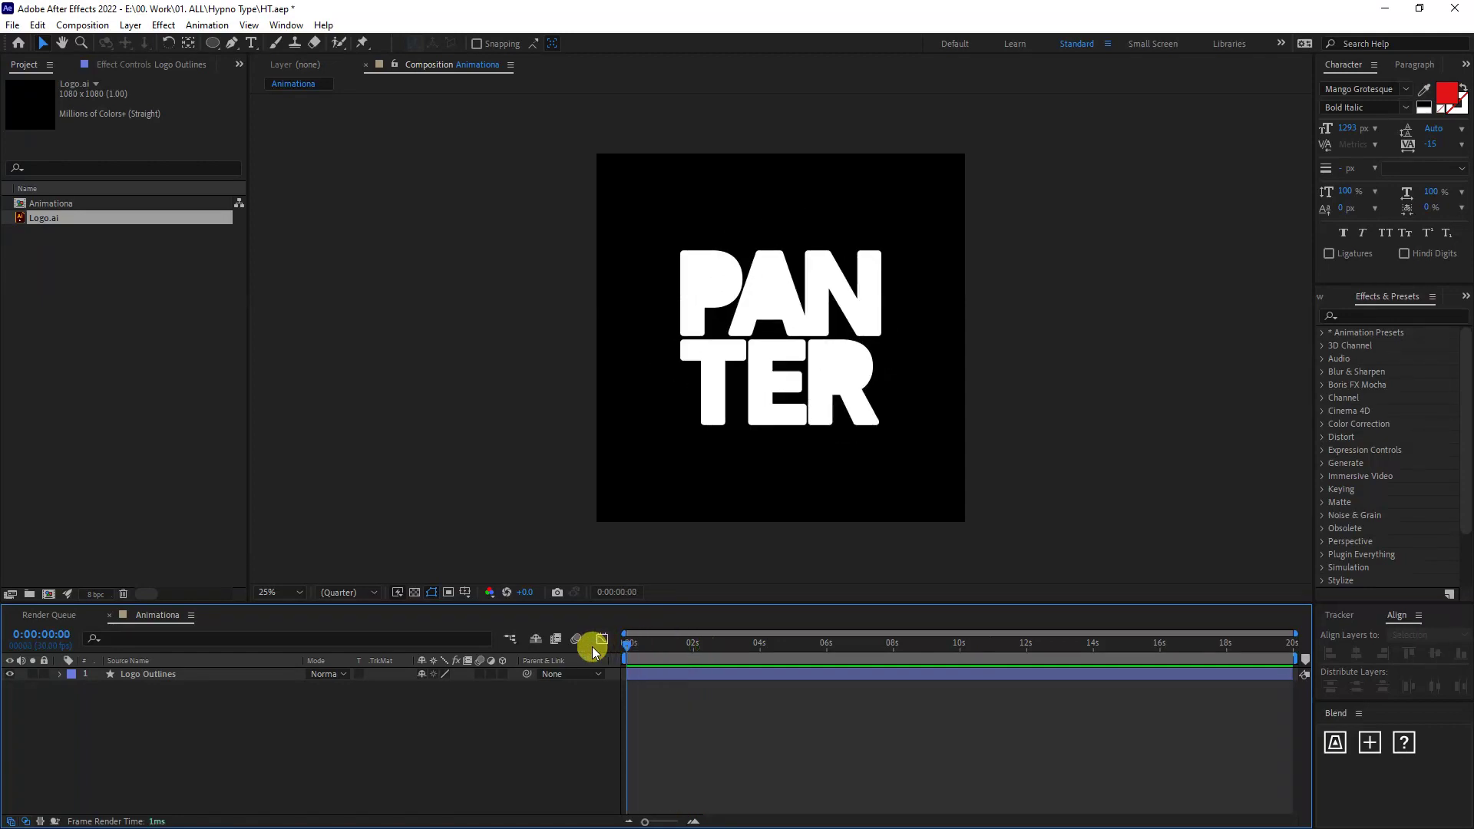
click(469, 674)
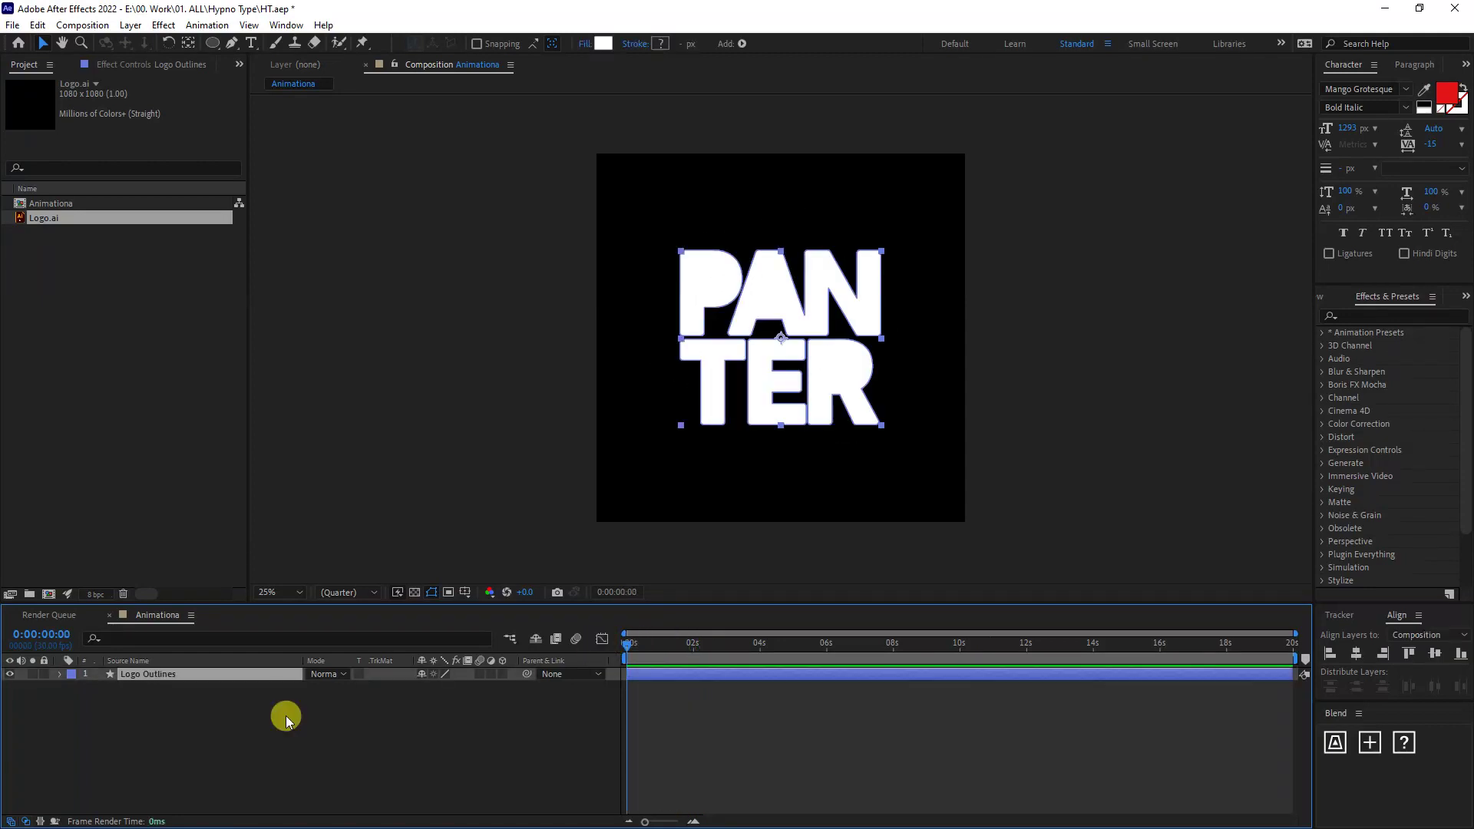
key(s)
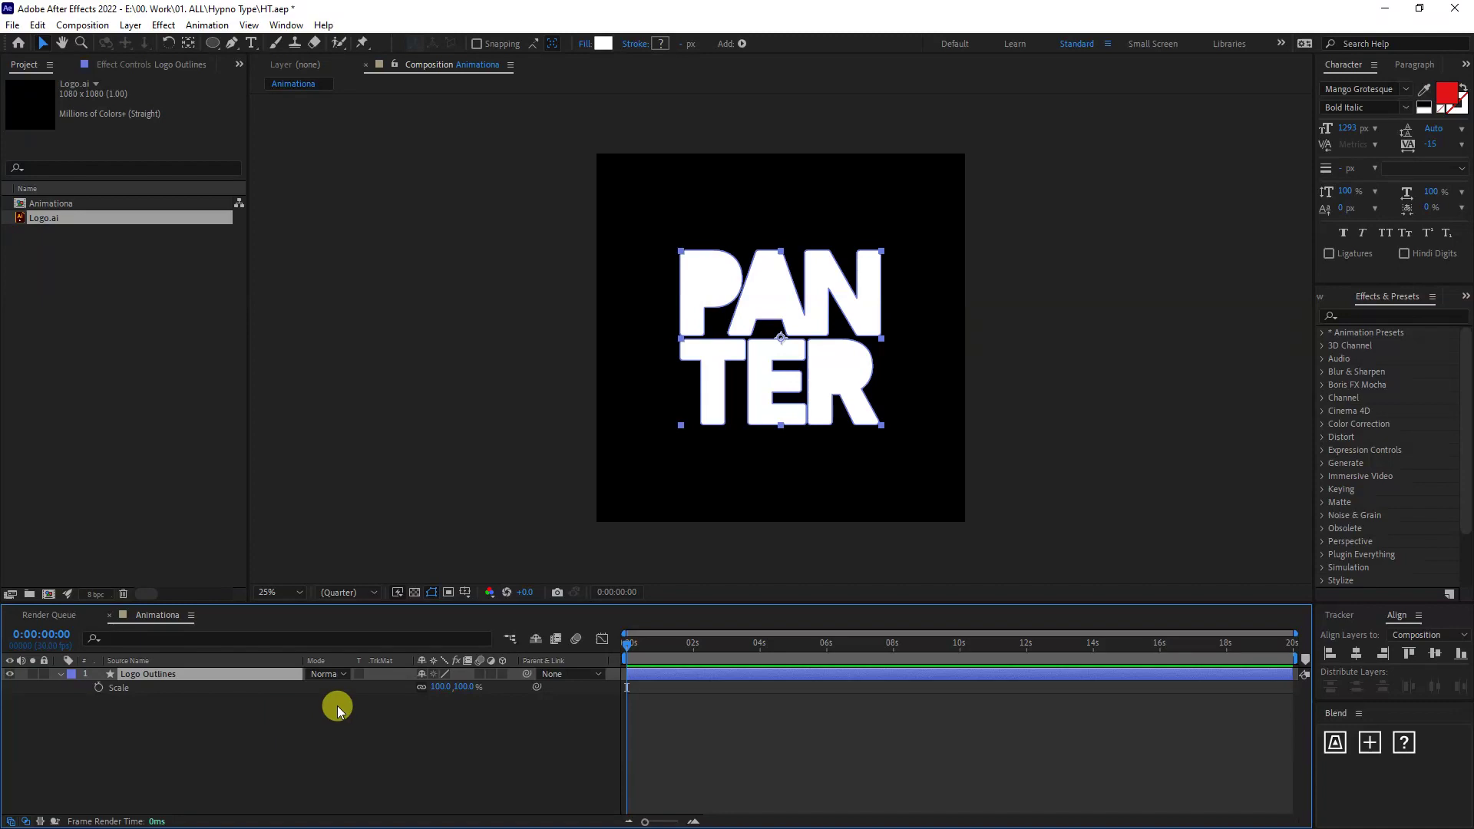
Give Scale the expression [100+5*index,100+5*index] and collapse the layer
alt+click(100, 688)
key(BackSpace)
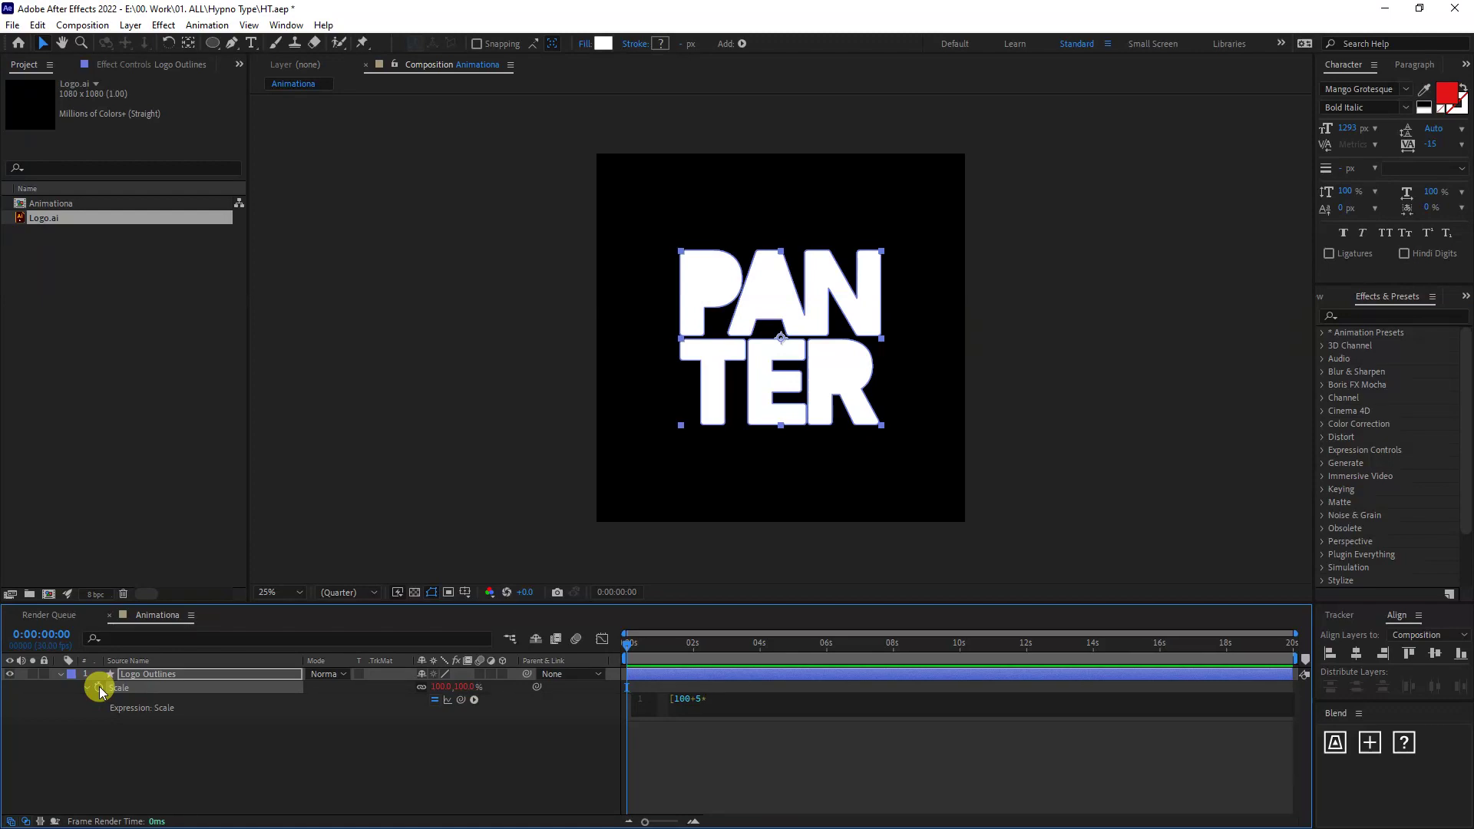
text(*index,)
drag(735, 698, 673, 697)
key(ctrl+c)
click(763, 694)
key(ctrl+v)
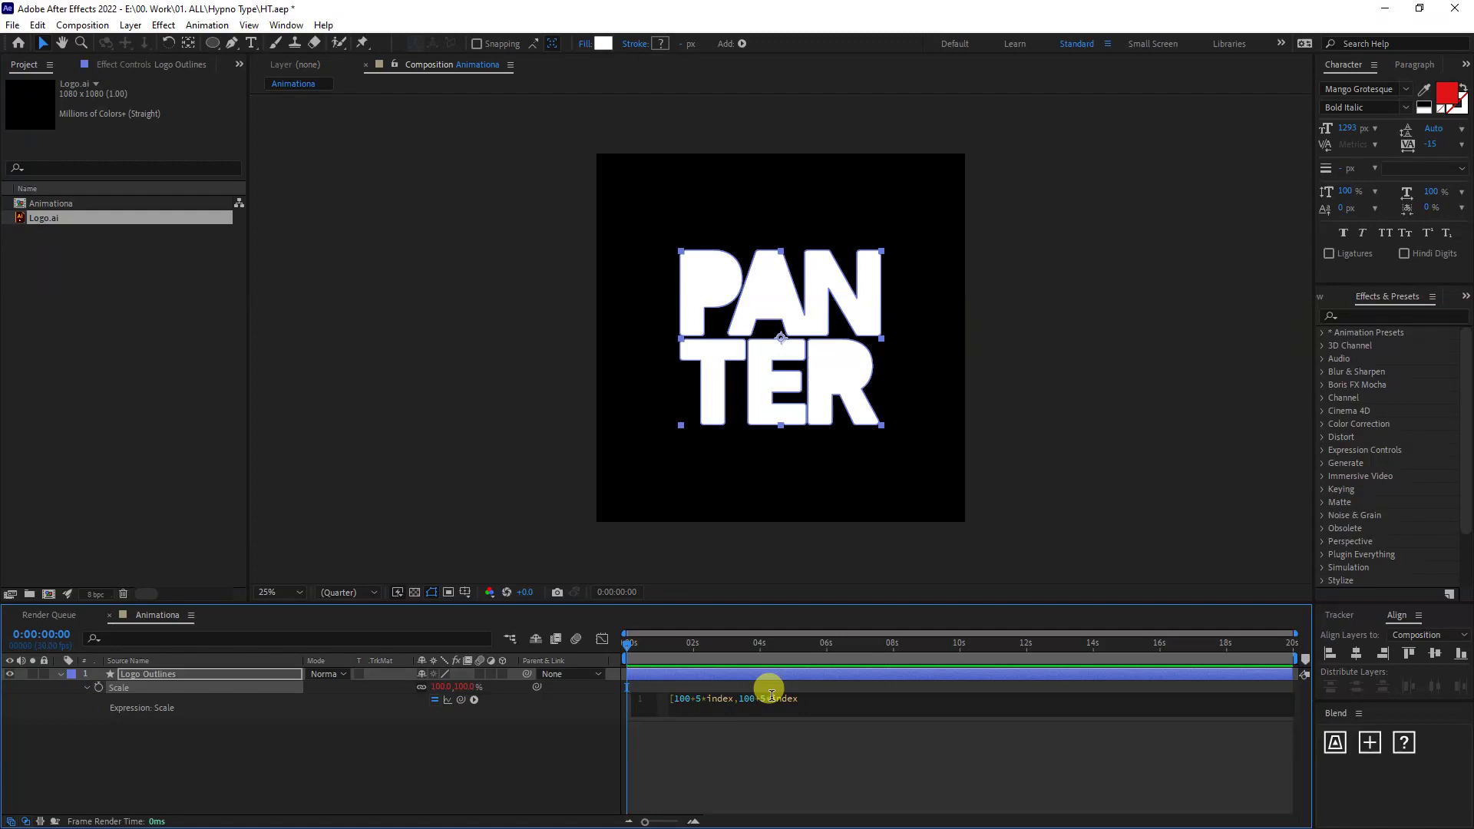
click(812, 737)
click(61, 677)
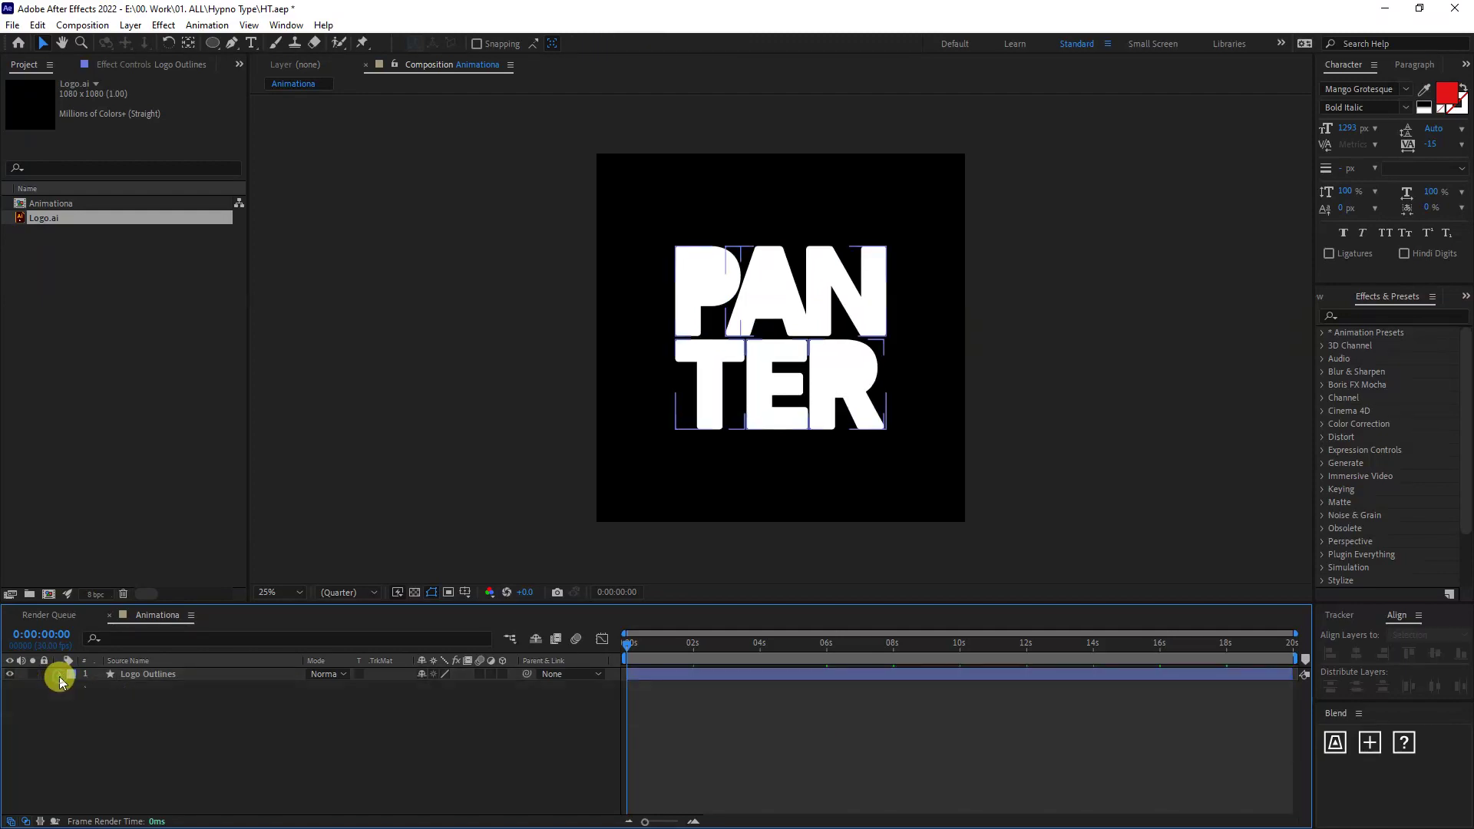
Duplicate the Logo Outlines layer
click(158, 676)
key(ctrl+d)
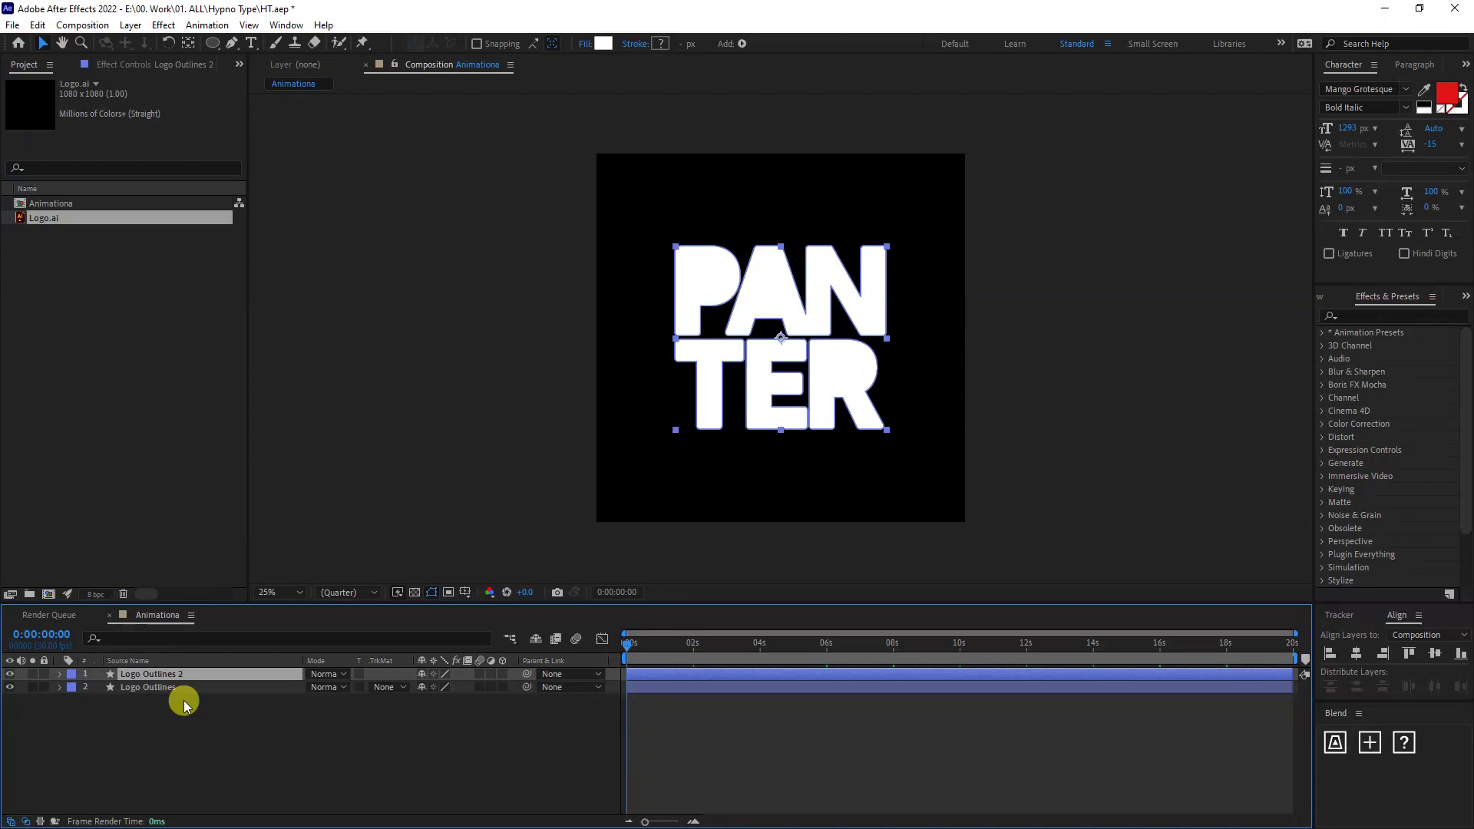
key(period)
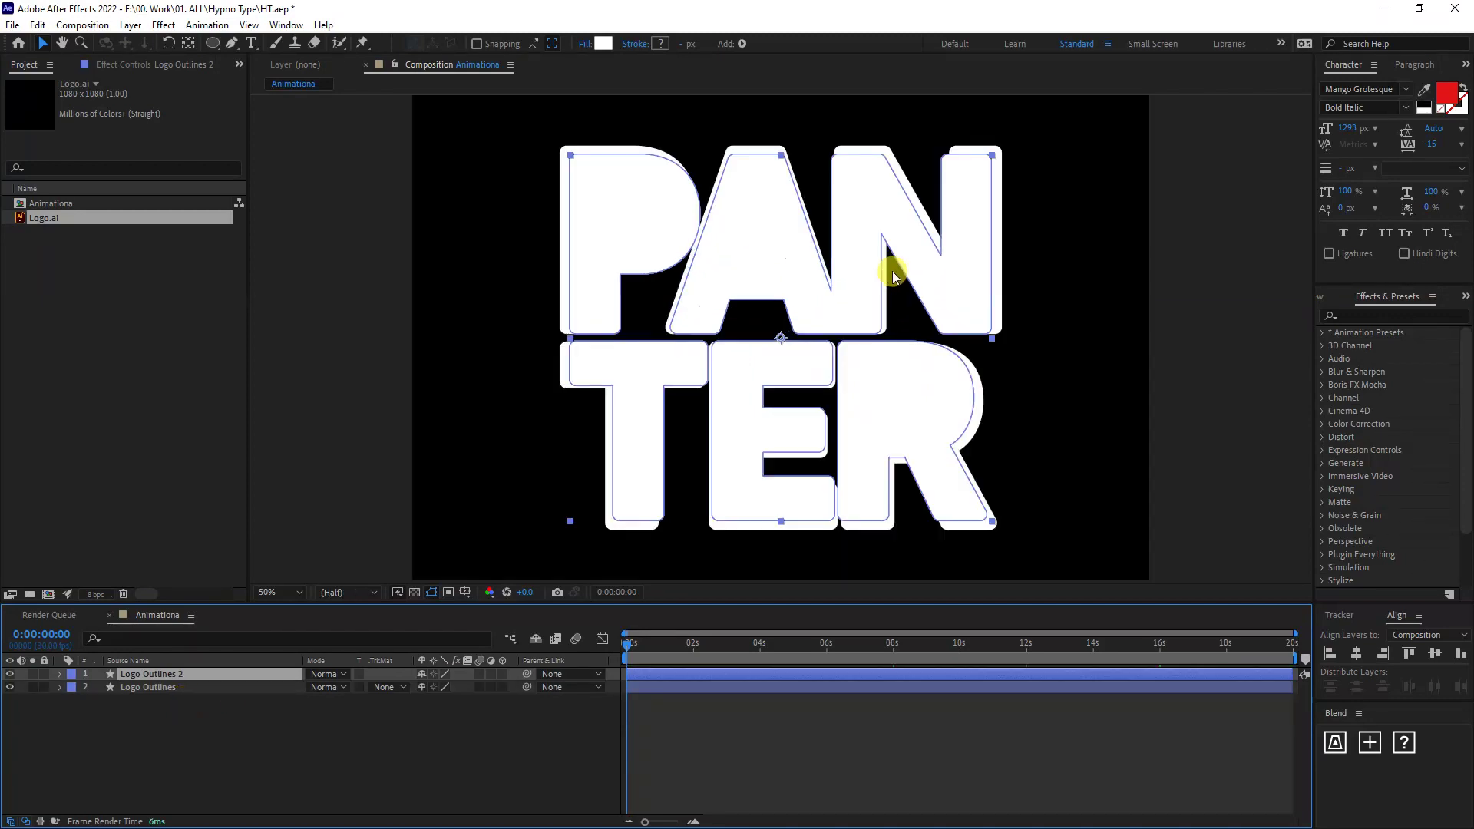
Fill the original layer purple B10ECE, then duplicate both the white and purple layers
click(148, 688)
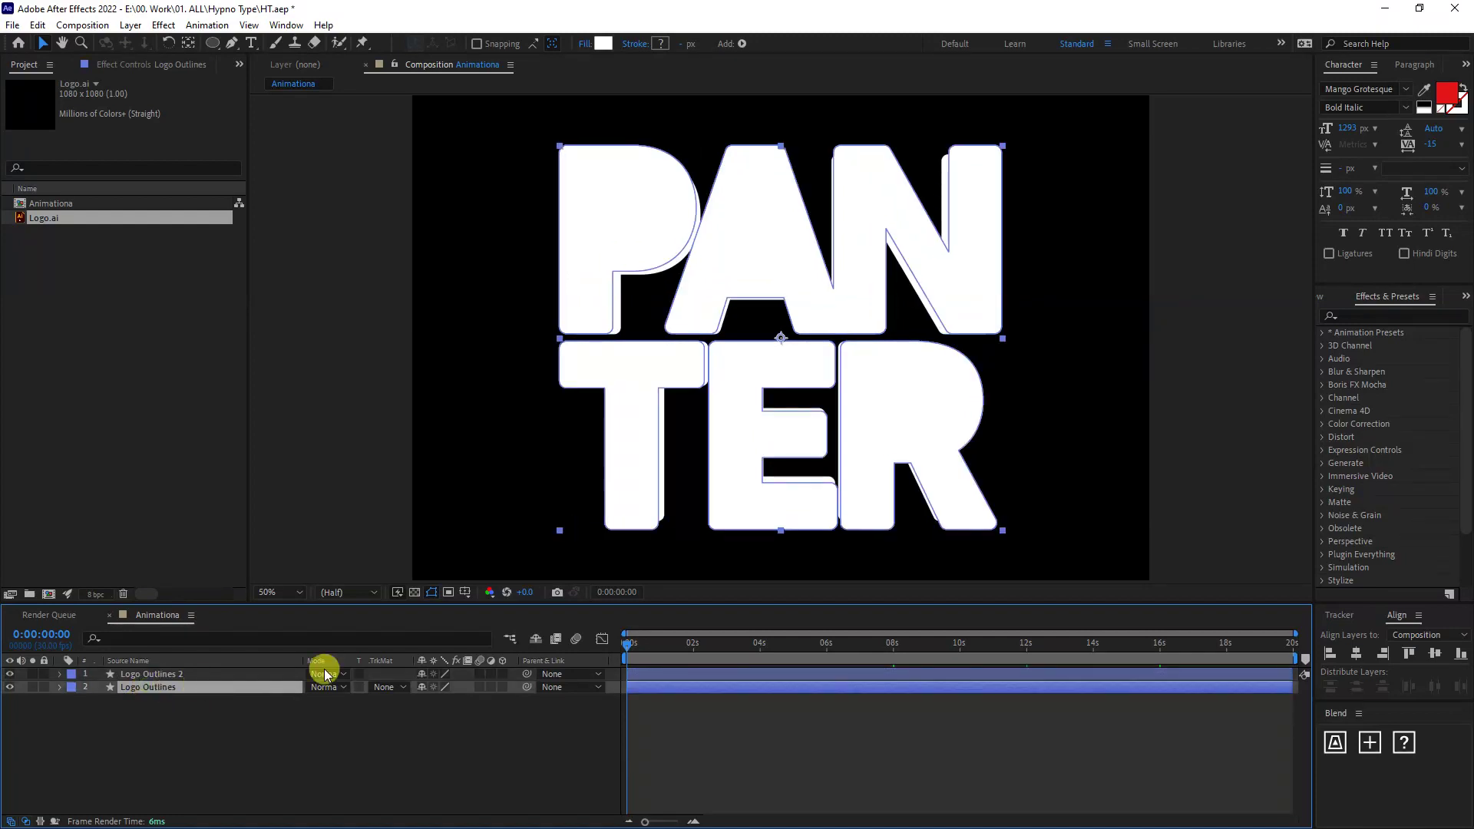
click(603, 44)
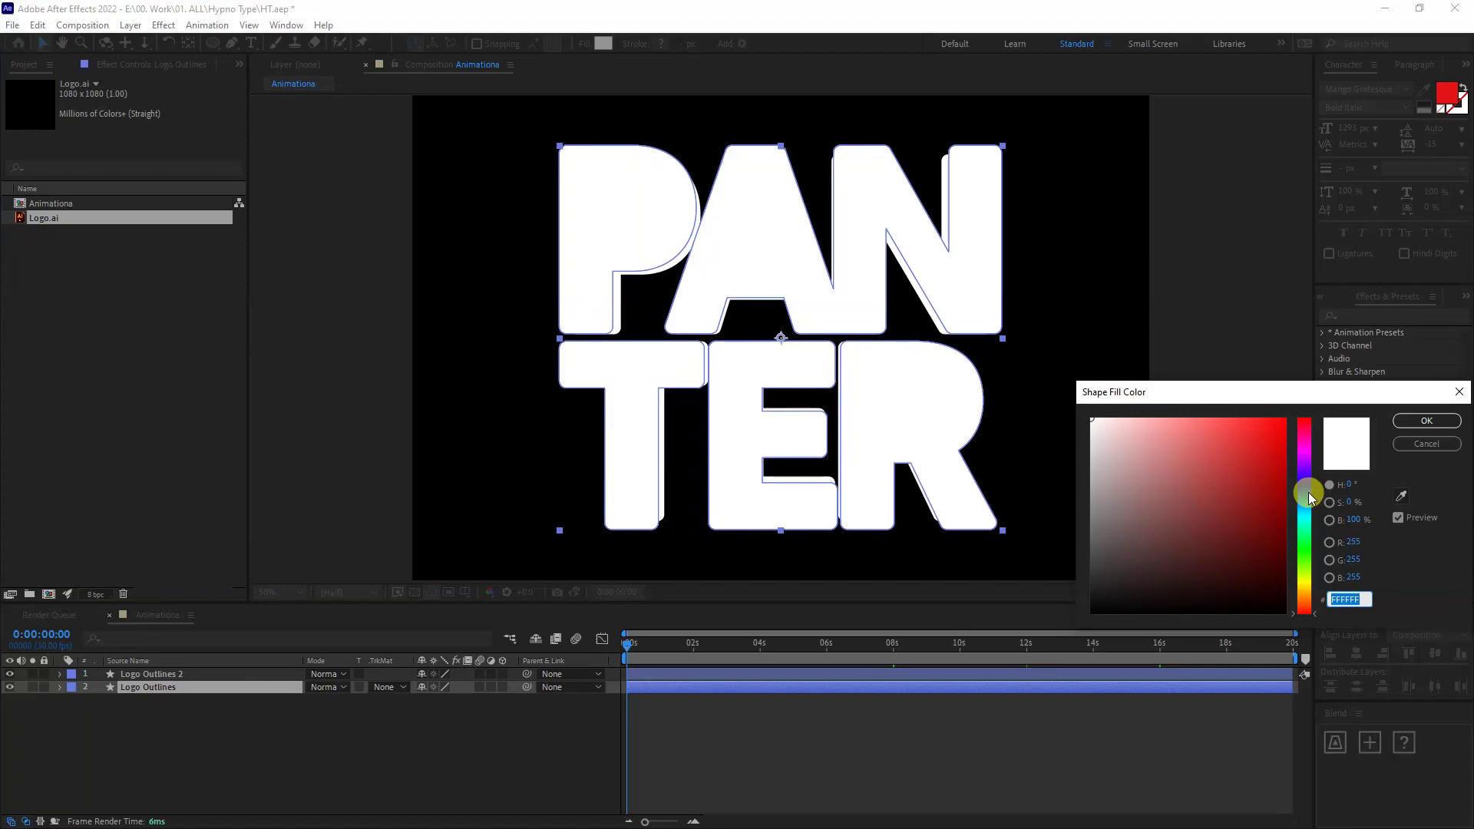
key(ctrl+v)
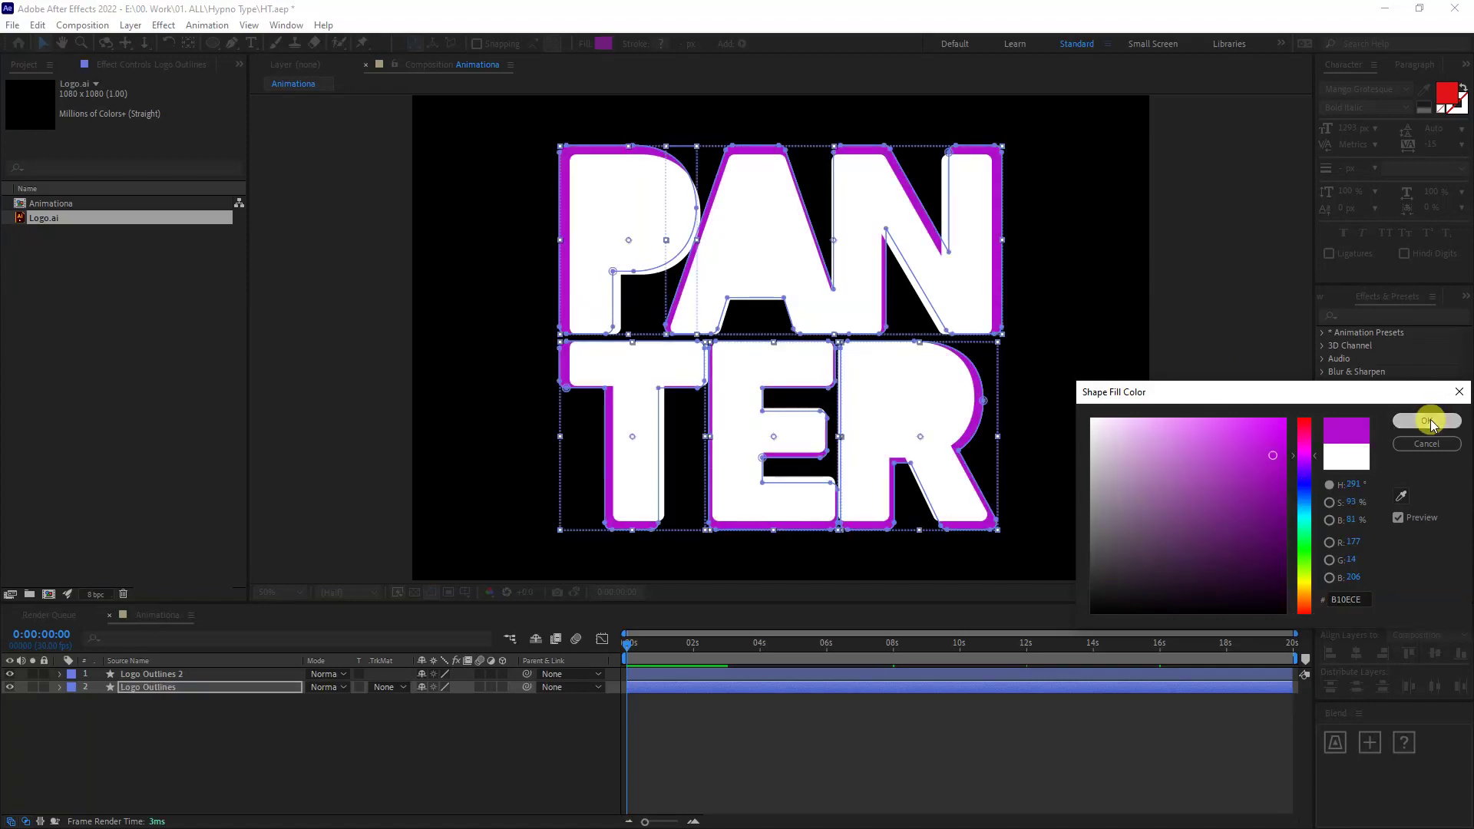
click(1429, 422)
drag(297, 754, 173, 753)
key(ctrl+d)
key(ctrl+d)
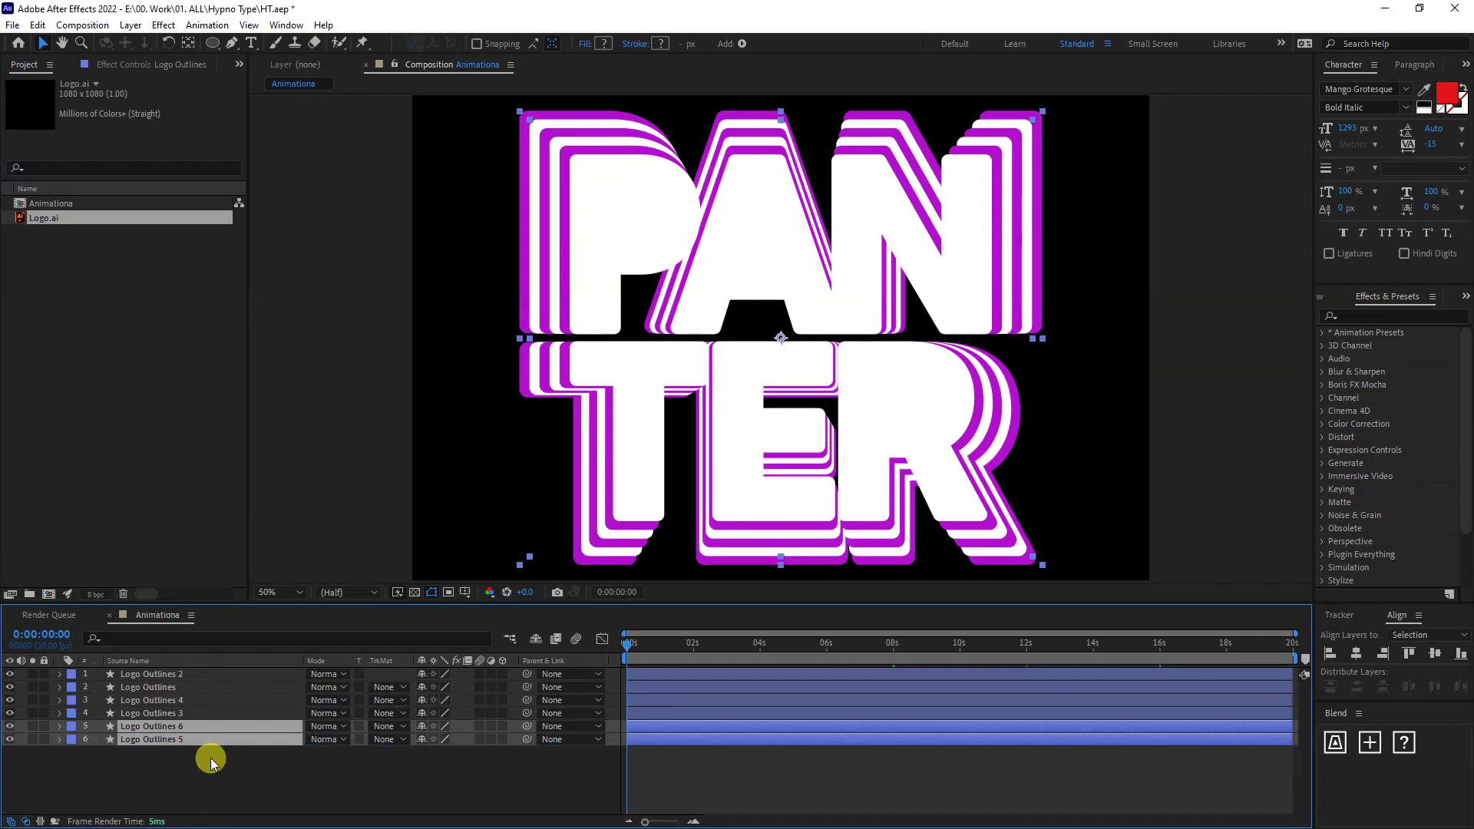
Repeatedly duplicate the logo layers, moving copies to the stack bottom, until there are 48 layers
key(ctrl+d)
drag(178, 735, 173, 772)
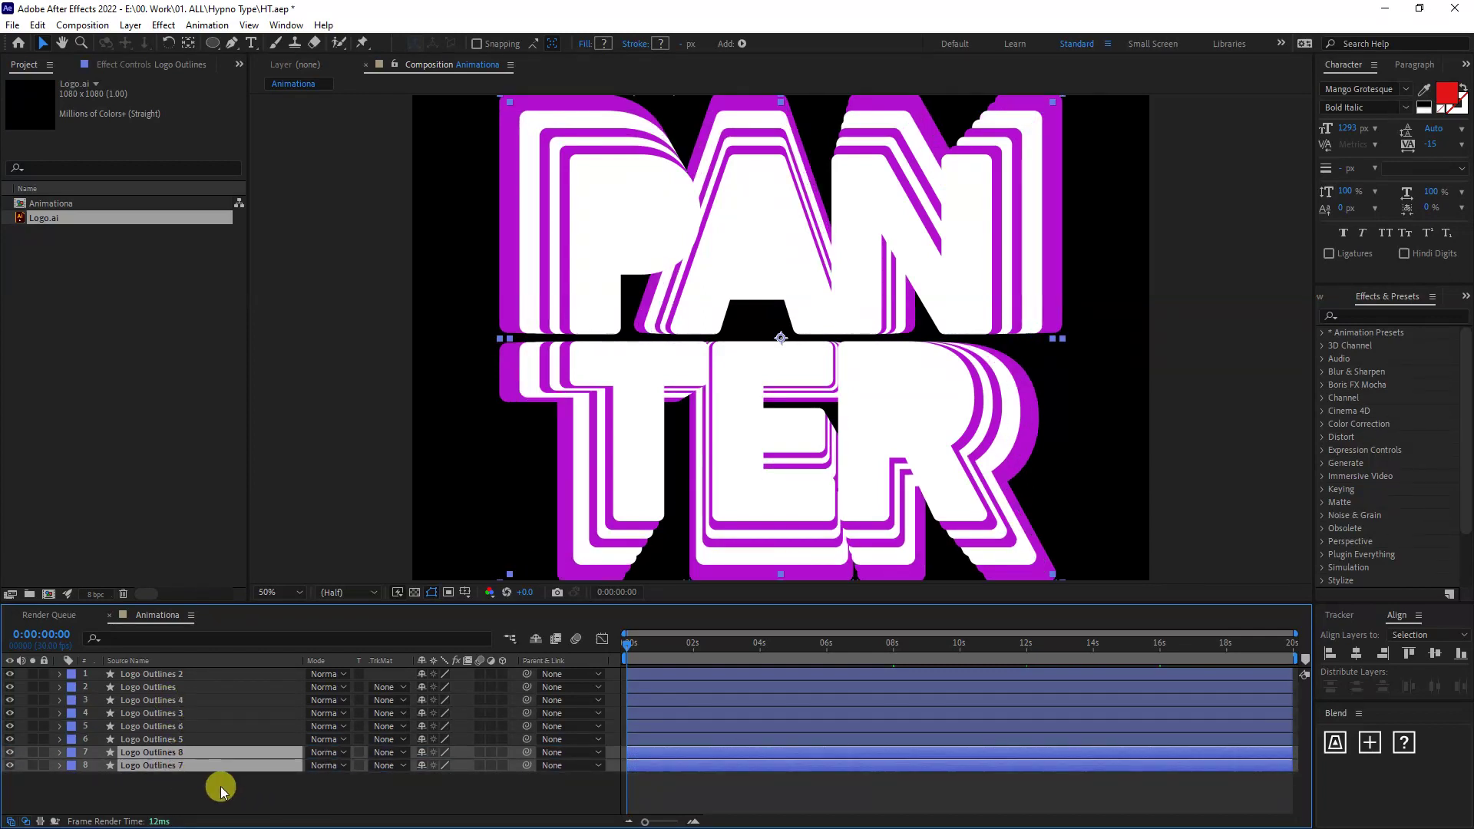
key(ctrl+a)
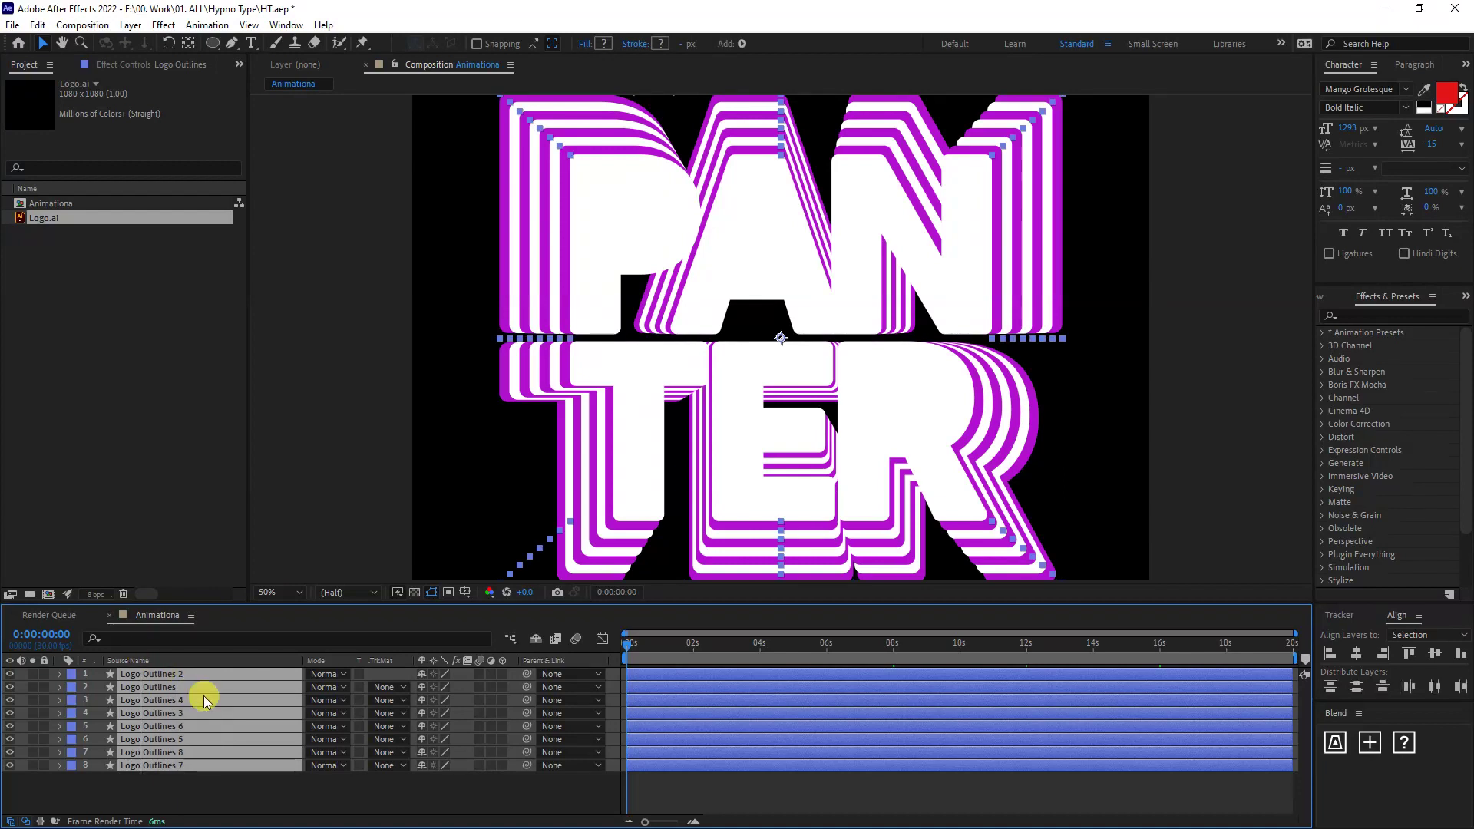
key(ctrl+d)
drag(204, 696, 187, 818)
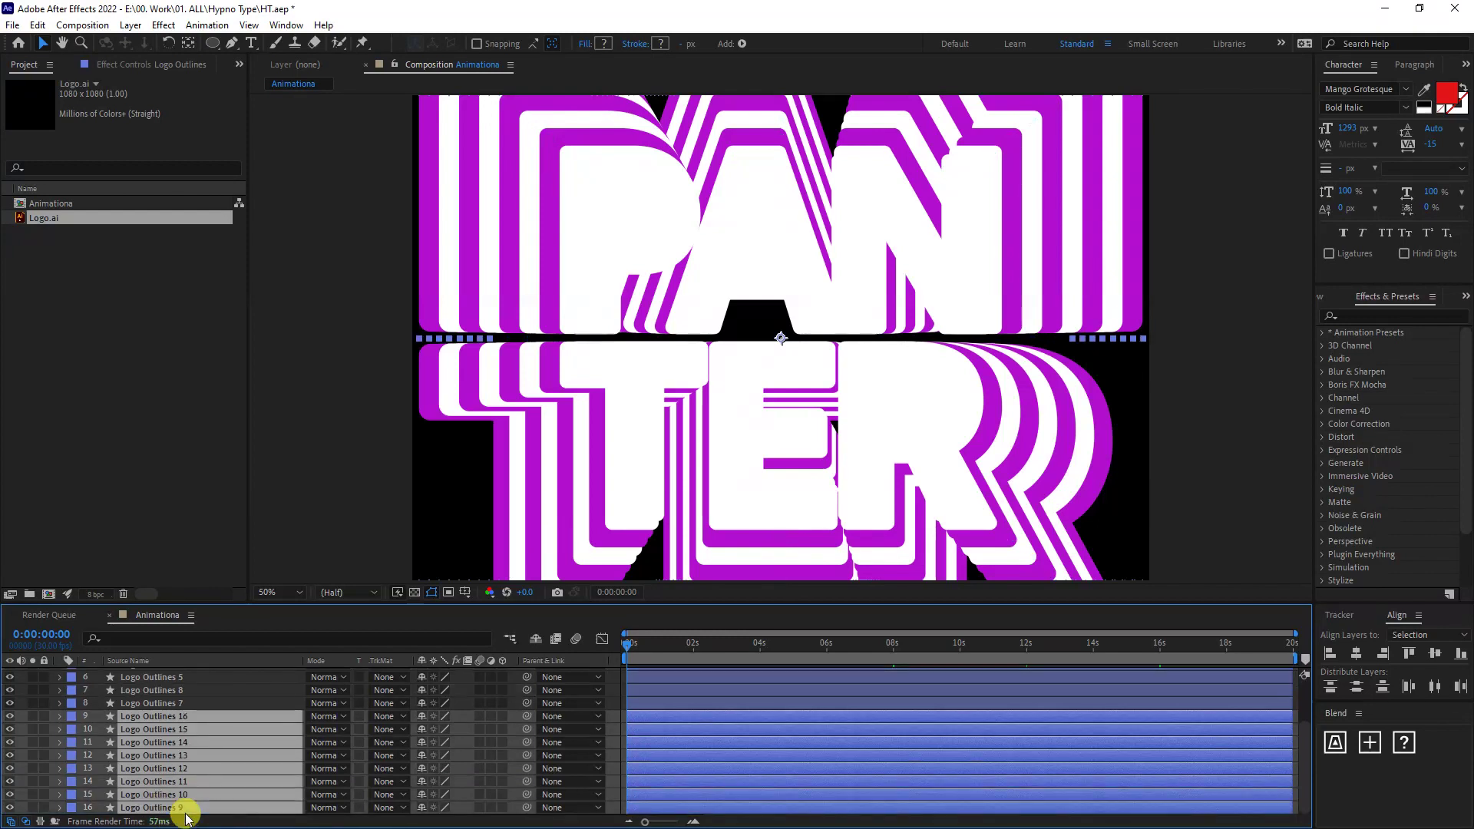
scroll(914, 317, down, 2)
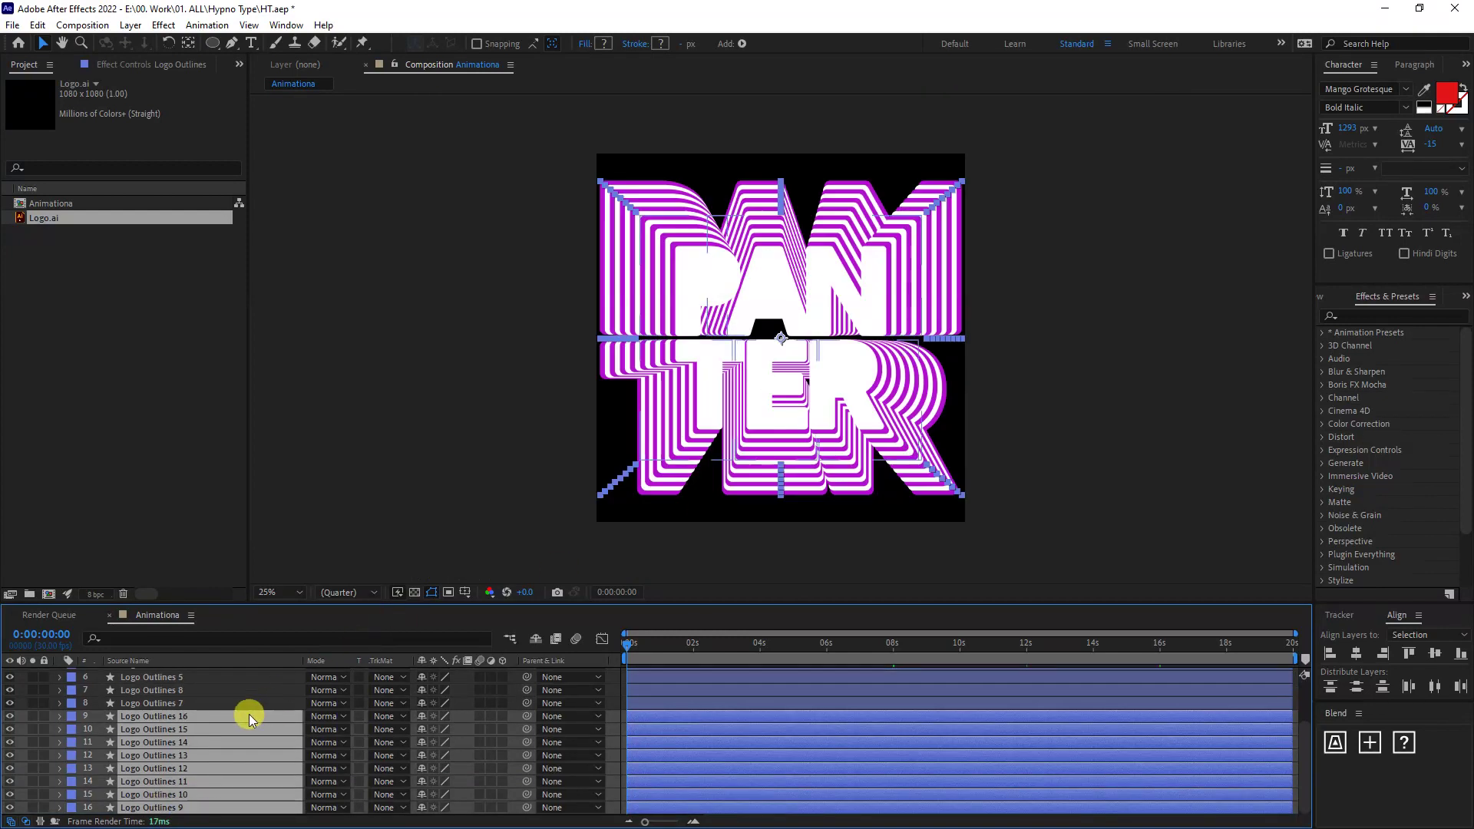
key(ctrl+d)
drag(249, 714, 182, 814)
key(ctrl+d)
drag(216, 730, 188, 814)
key(ctrl+d)
key(ctrl+d)
drag(218, 747, 188, 814)
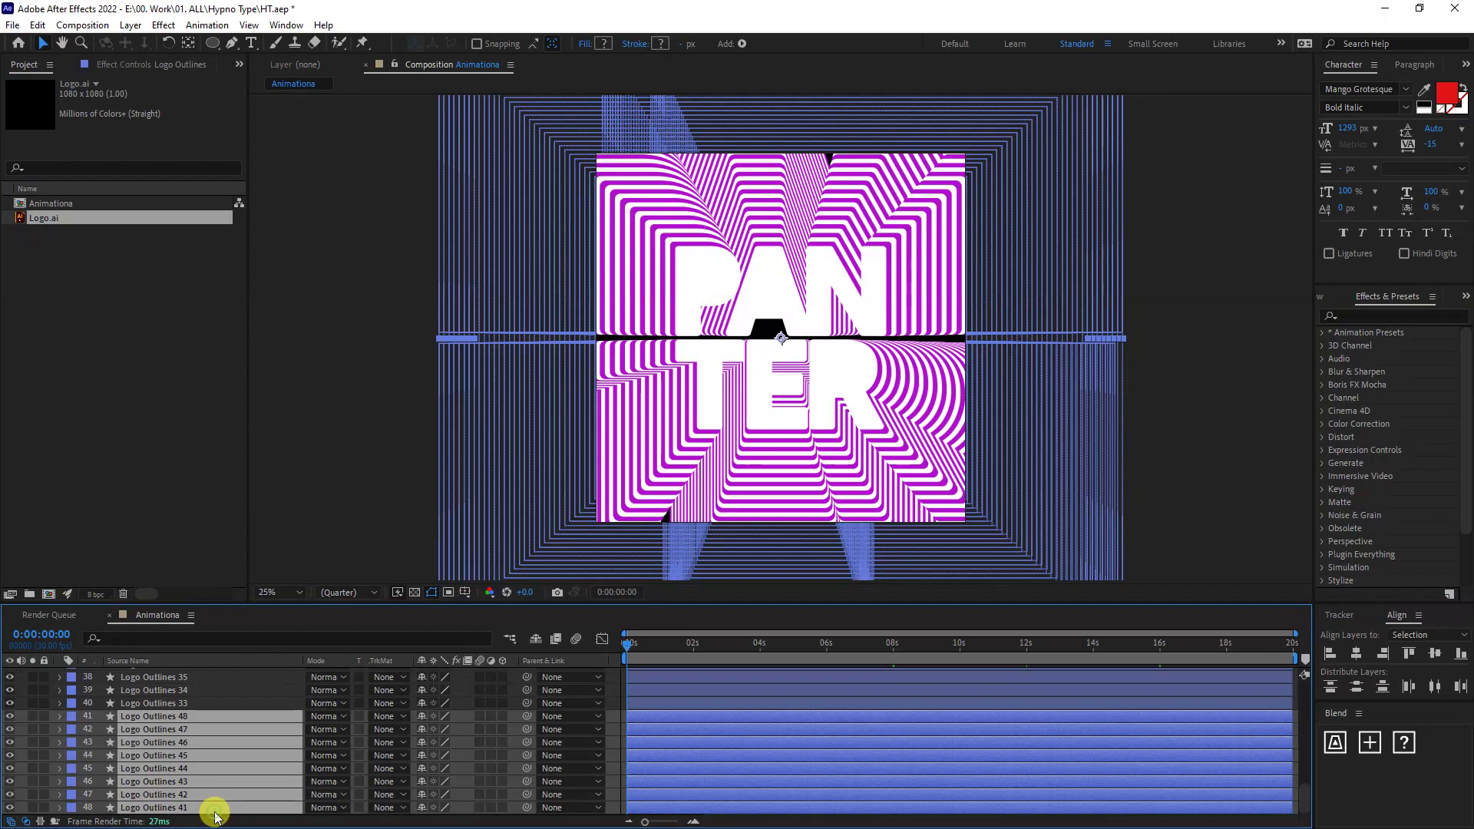
Set the current time to 0:00:00:01 and trim all logo layers' out points there
click(804, 691)
click(61, 634)
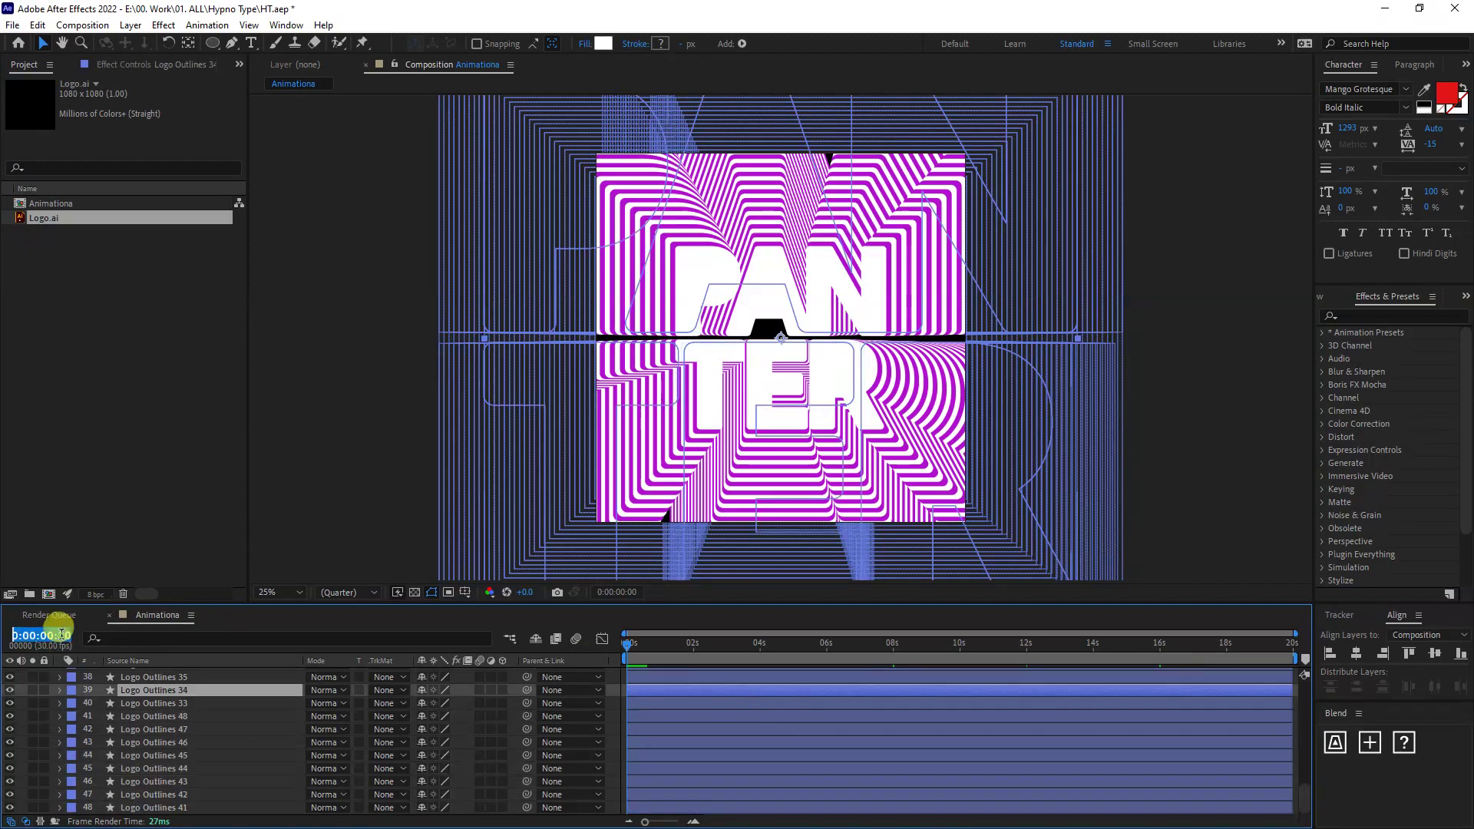
click(65, 632)
key(BackSpace)
text(1)
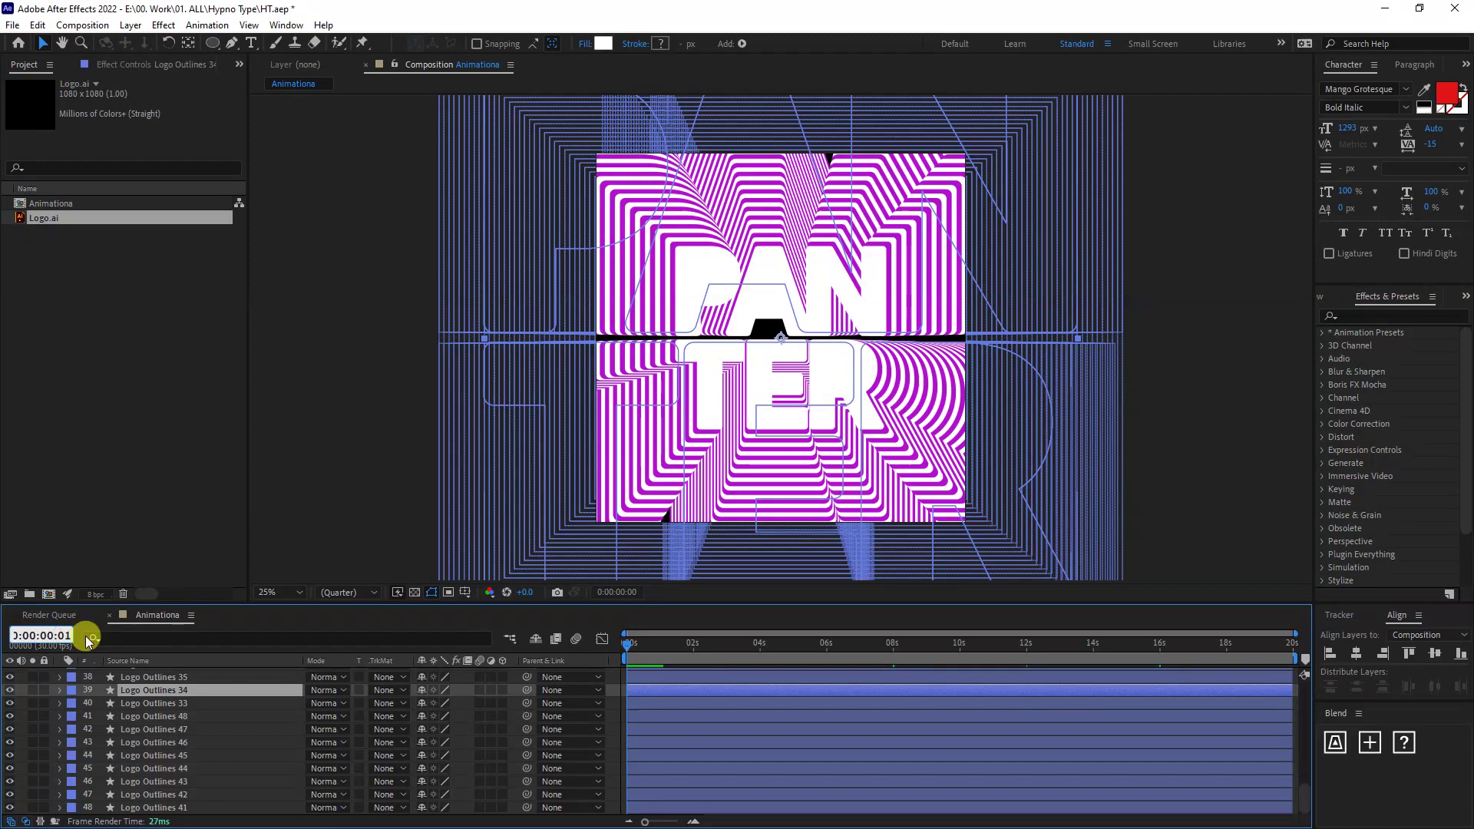
click(707, 716)
click(149, 734)
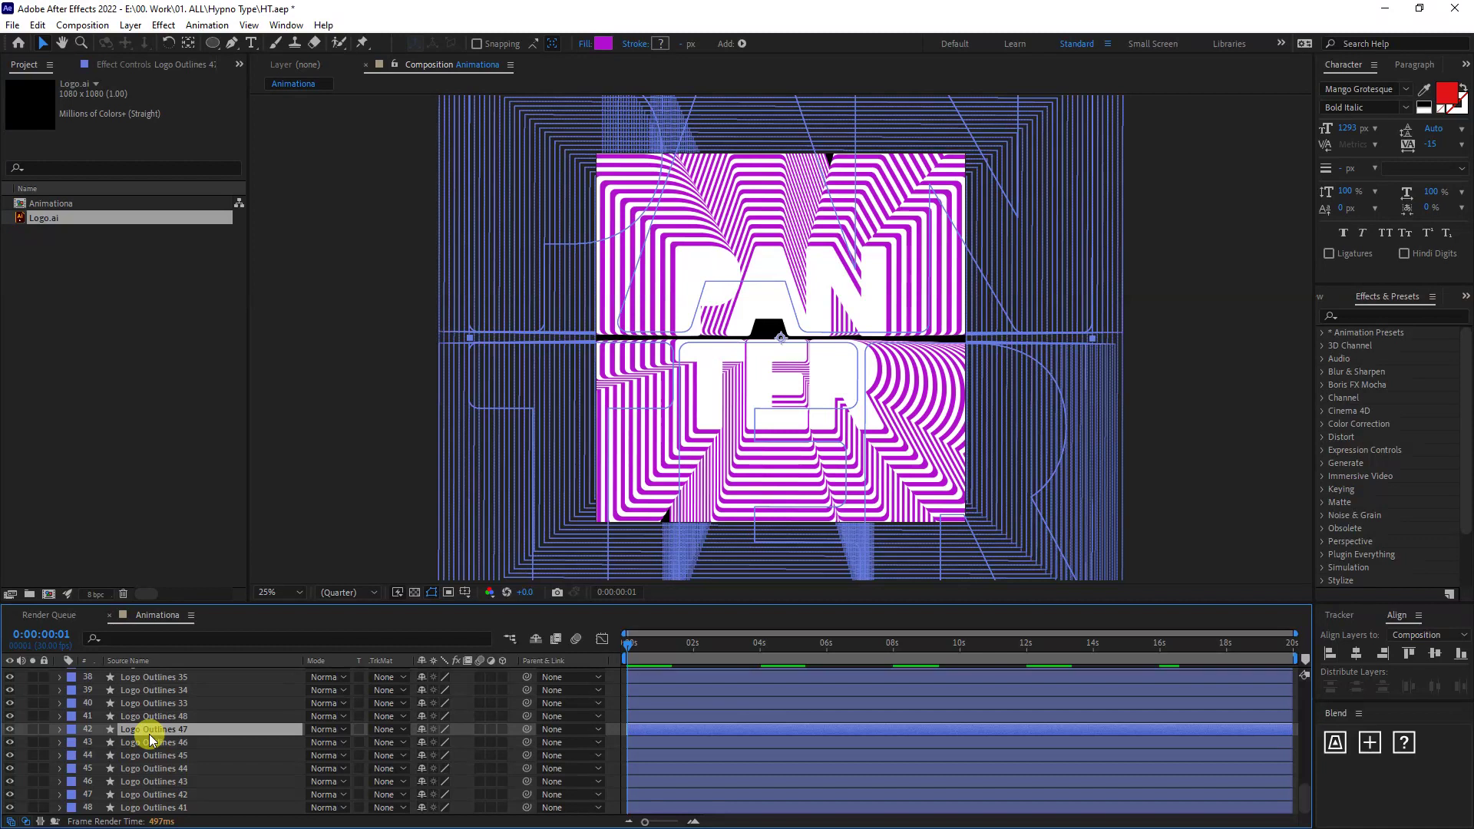
key(ctrl+a)
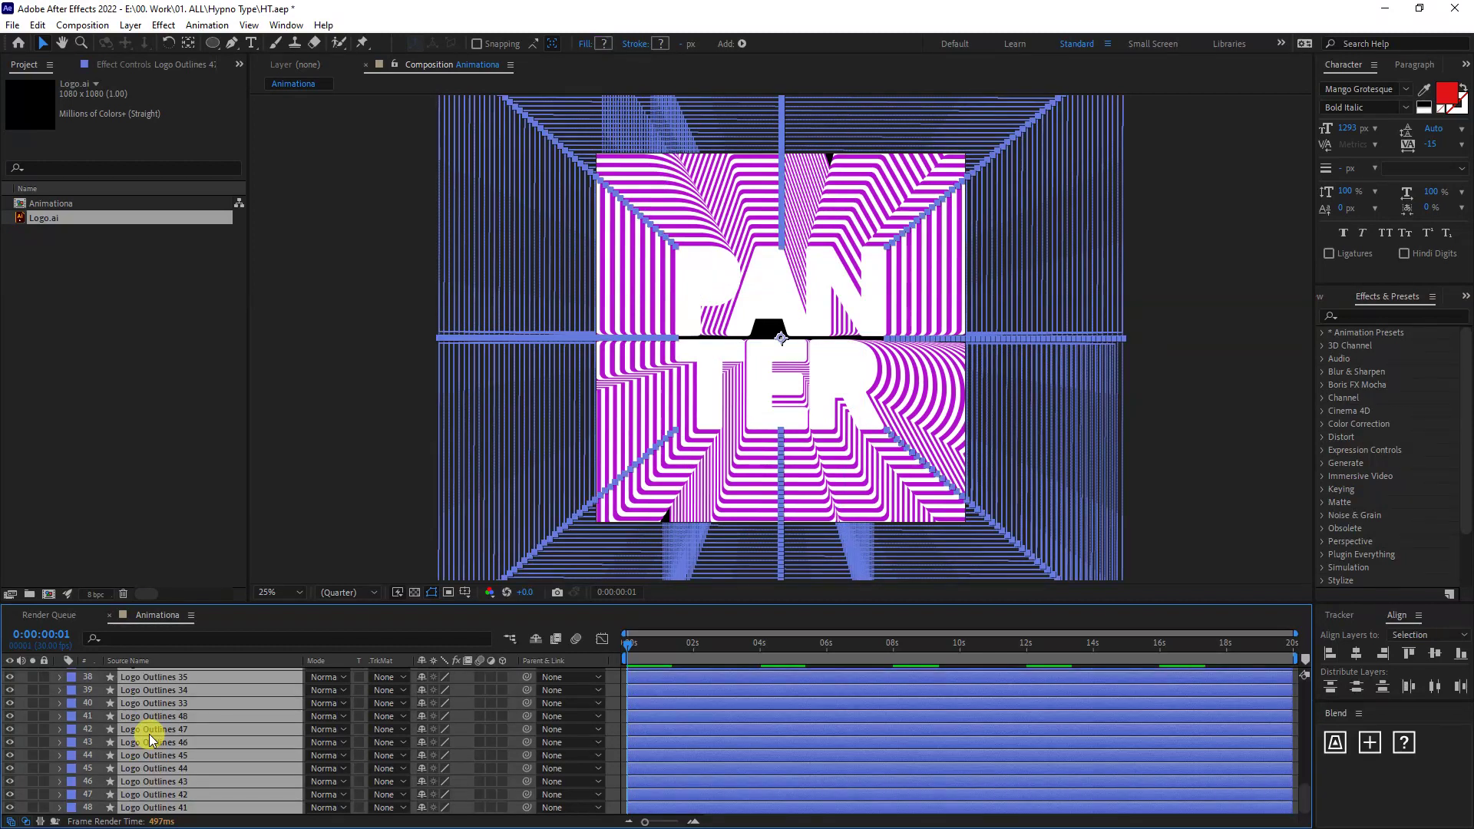
key(alt+bracketright)
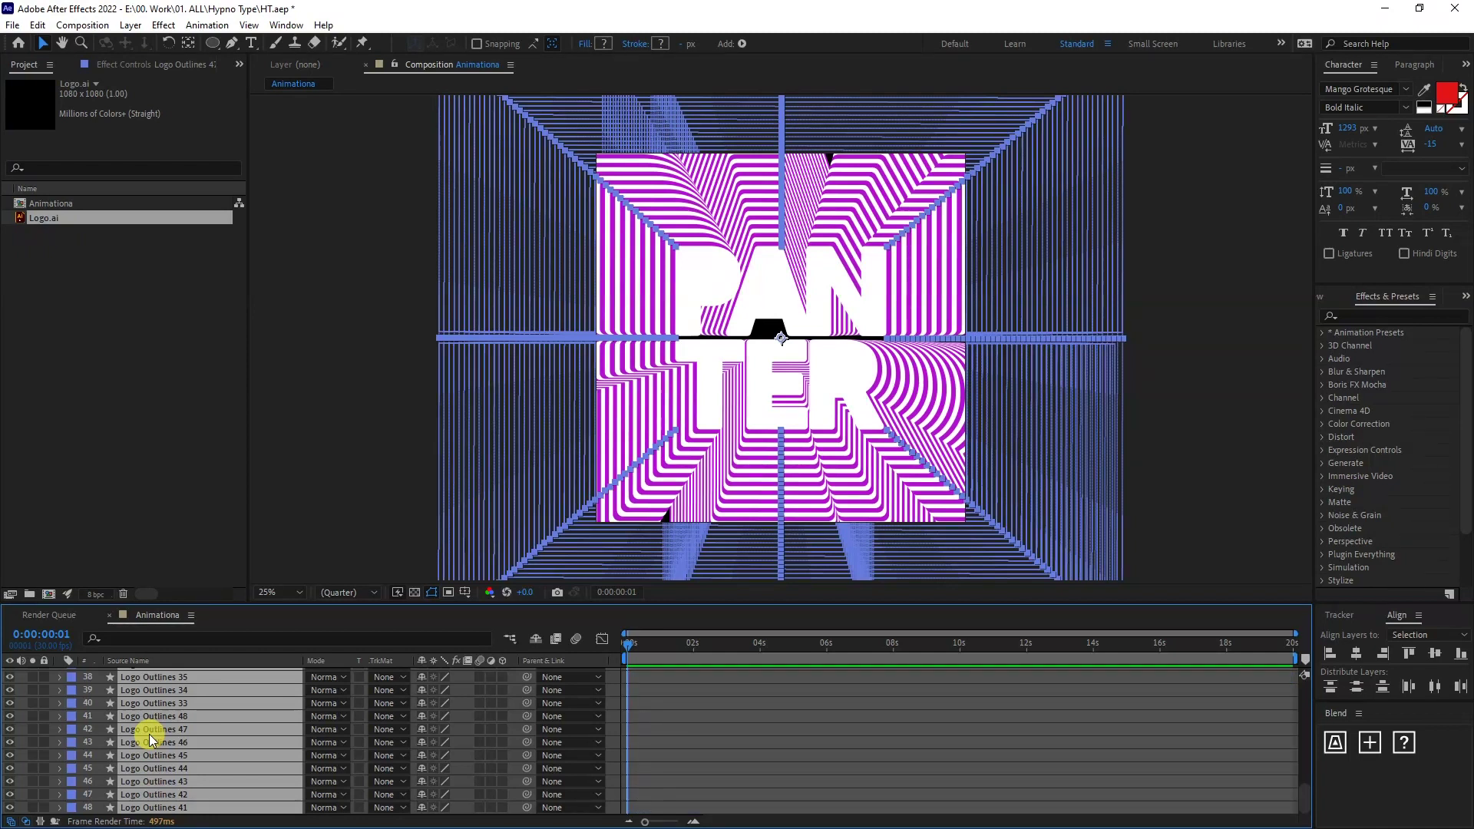
click(206, 26)
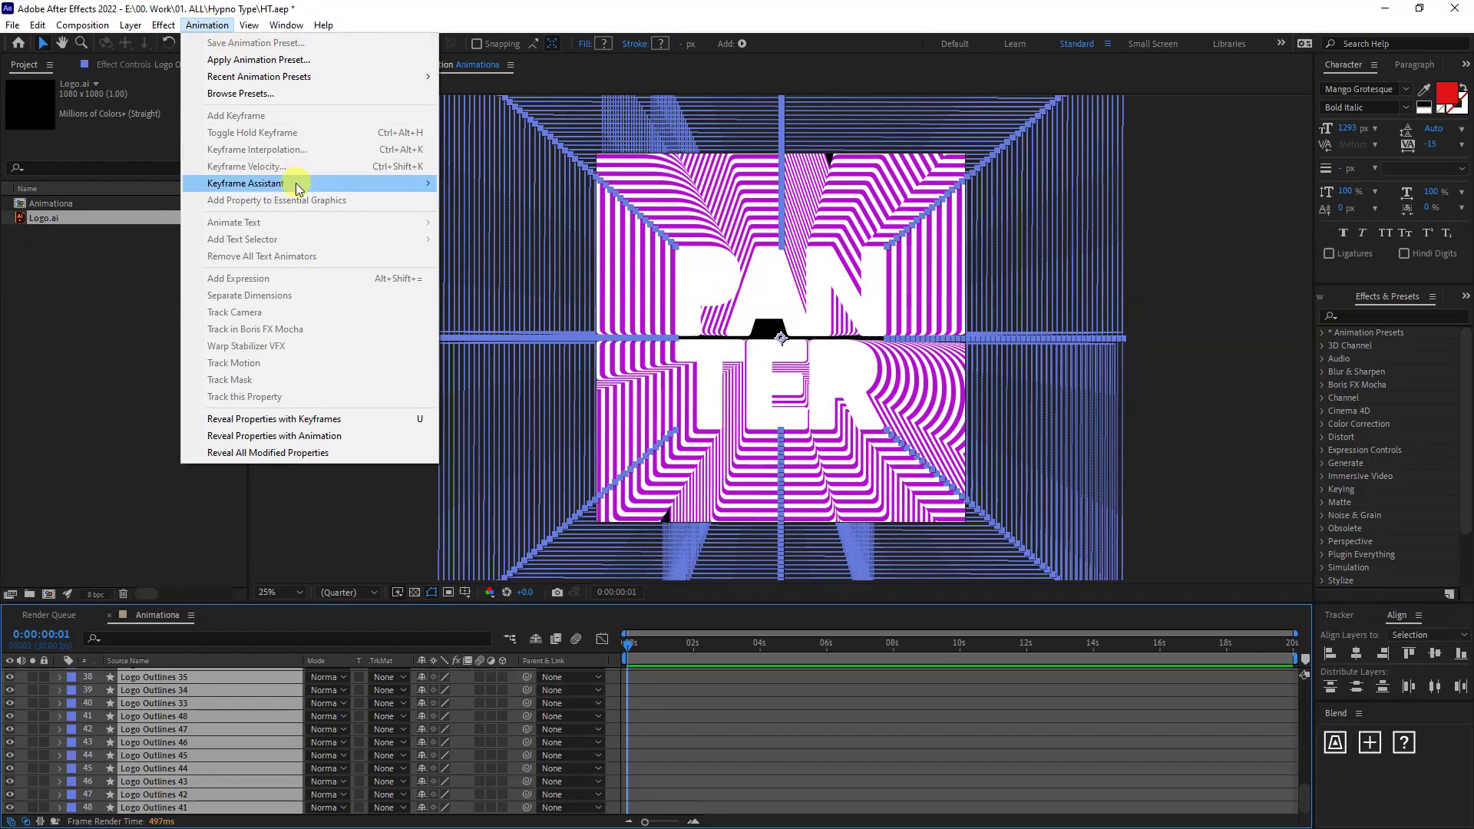
Sequence all logo layers one after another using Keyframe Assistant > Sequence Layers
mouse_move(297, 182)
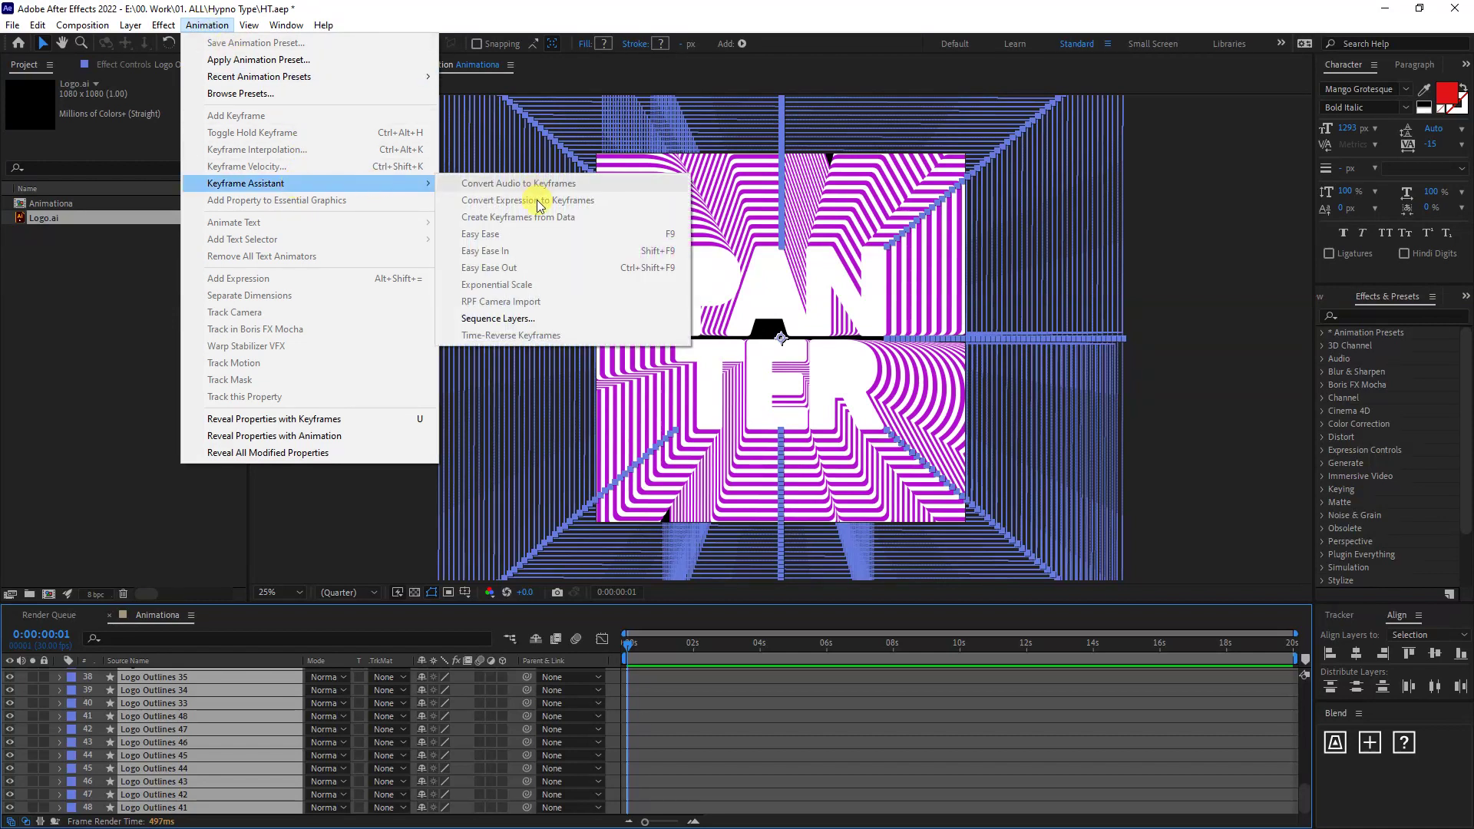
click(534, 318)
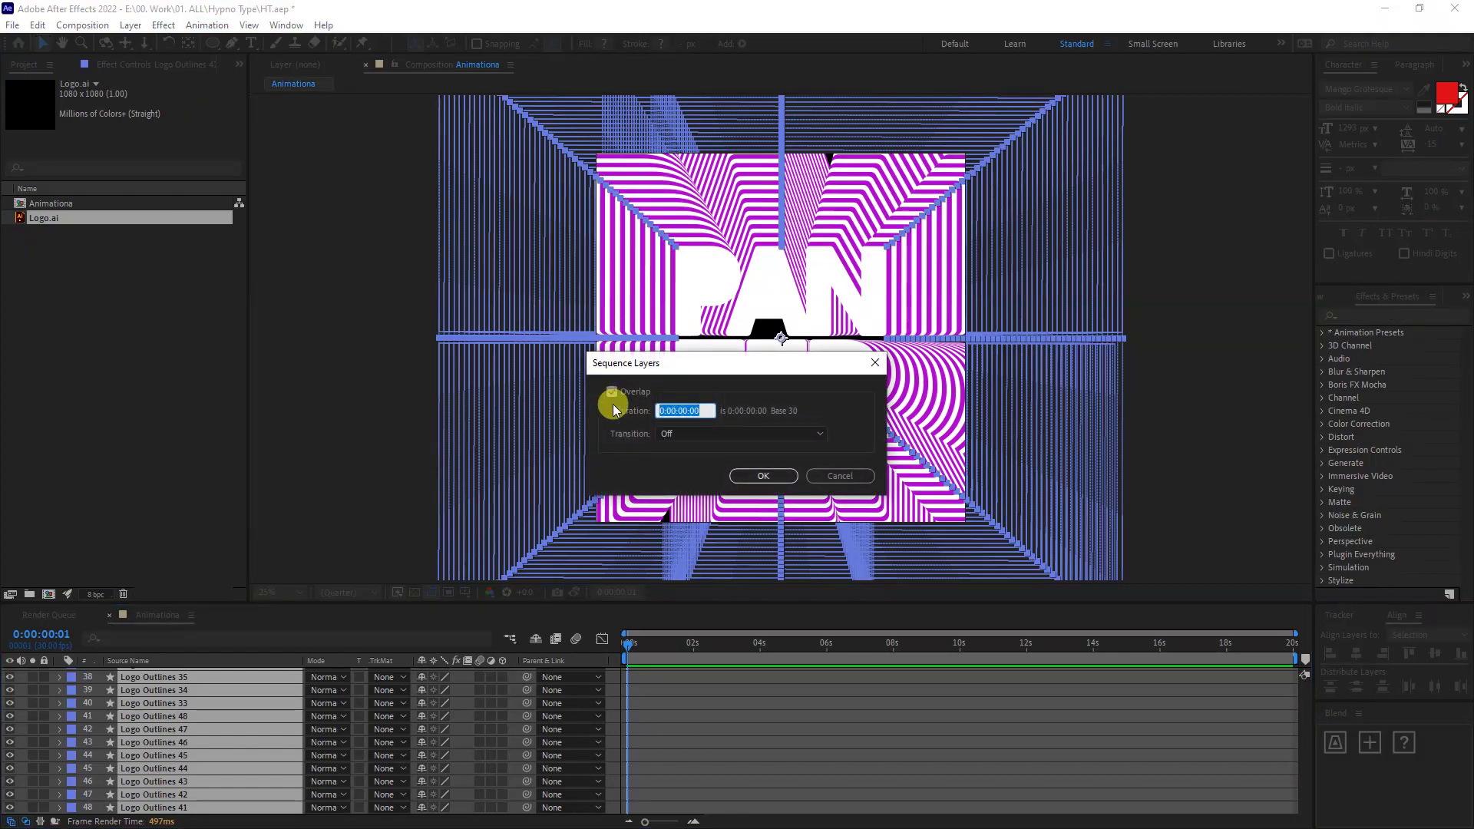
click(766, 476)
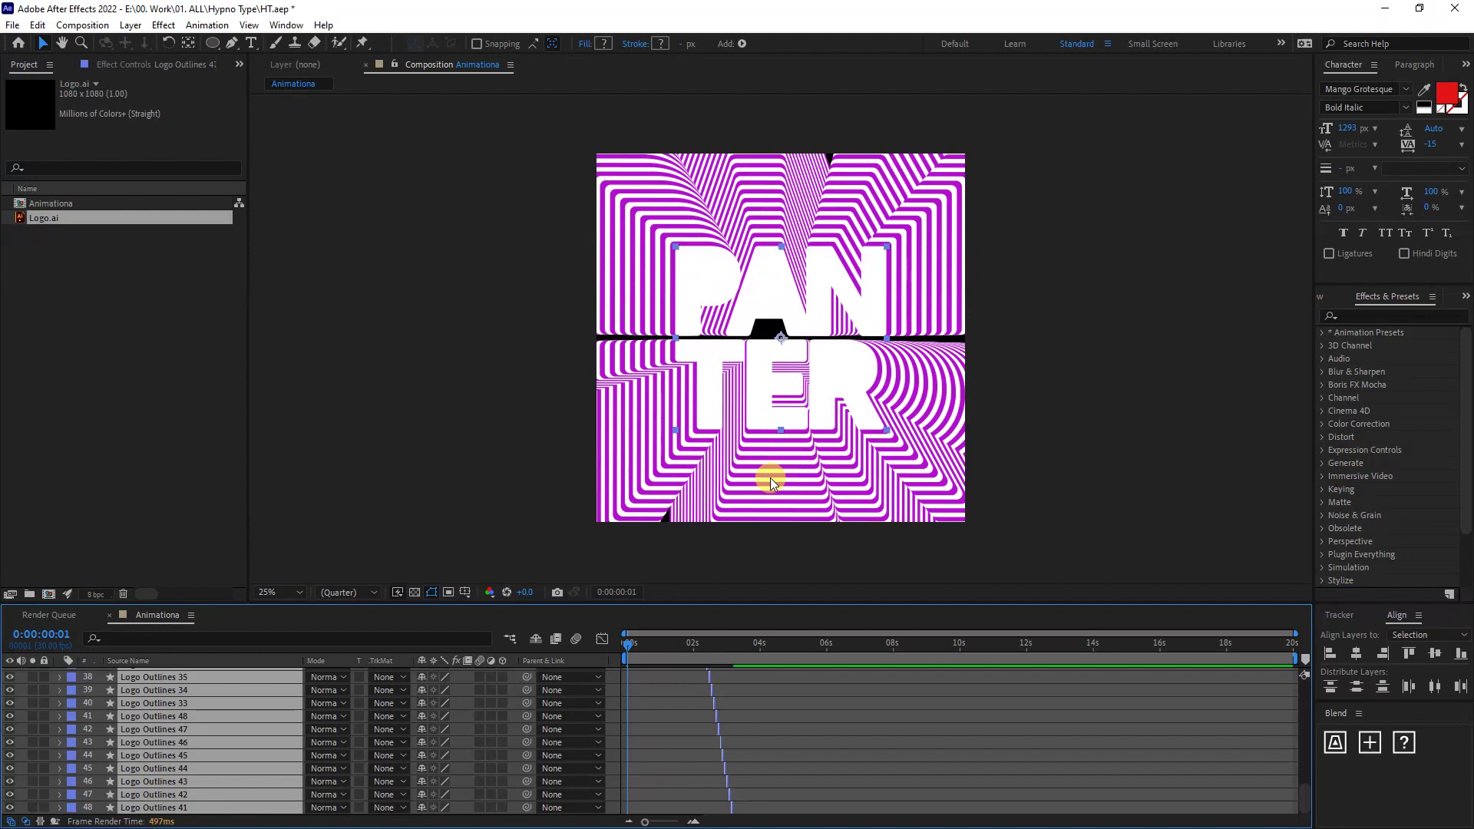
scroll(764, 750, up, 10)
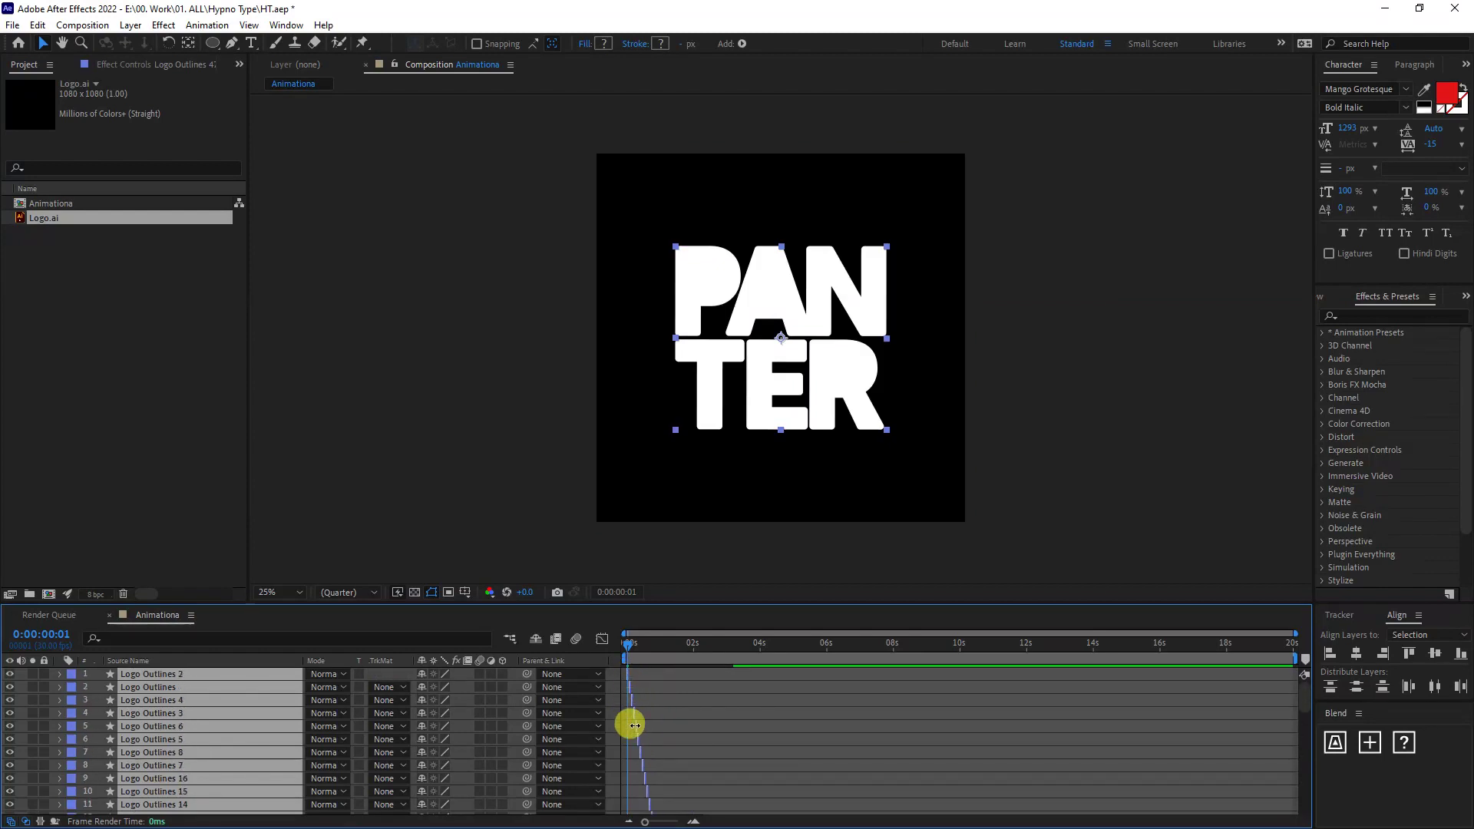
Extend the staggered layers' out points to about 19 seconds and preview the tunnel
drag(639, 712, 1250, 738)
key(space)
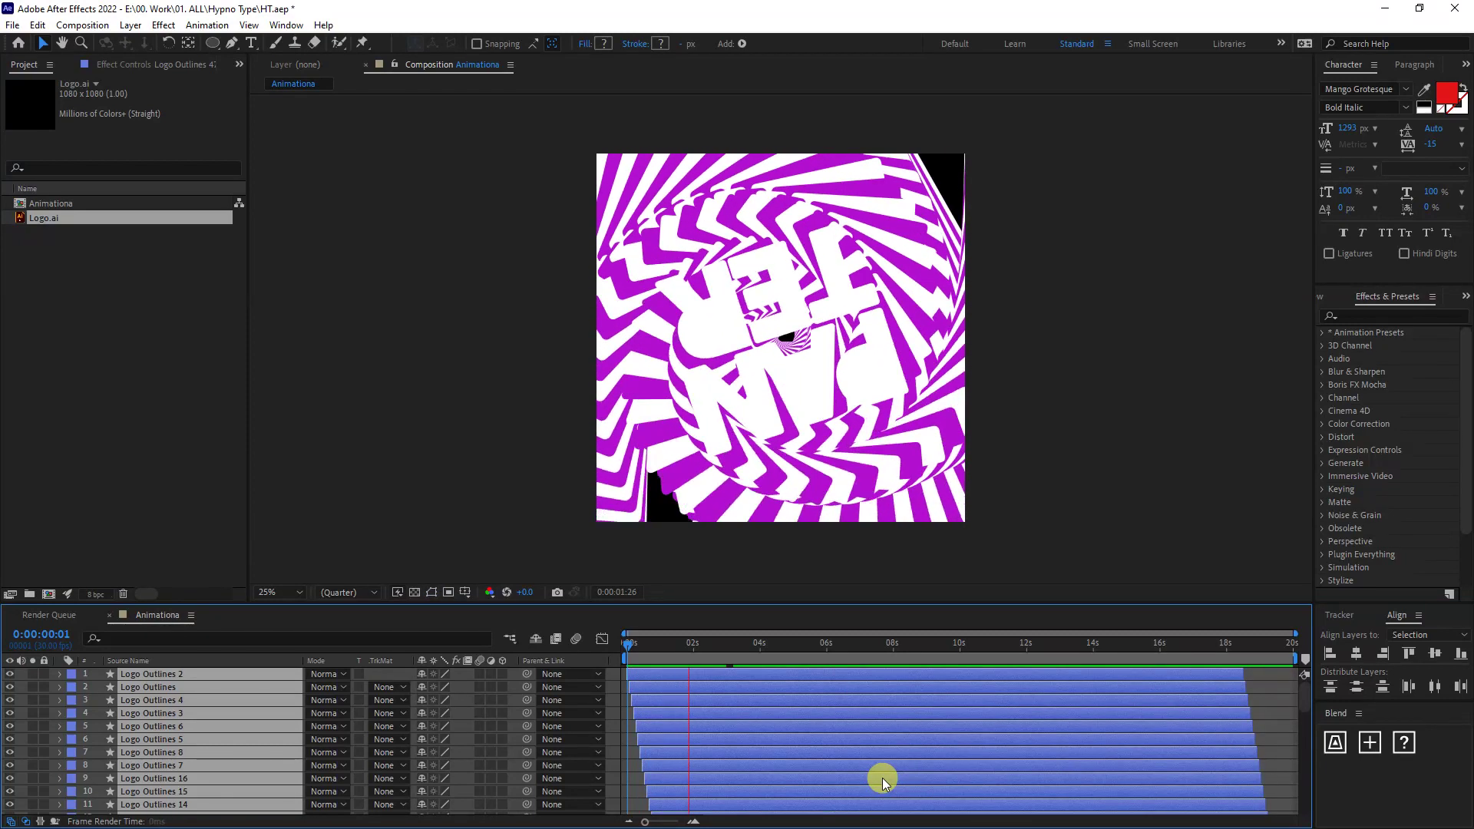